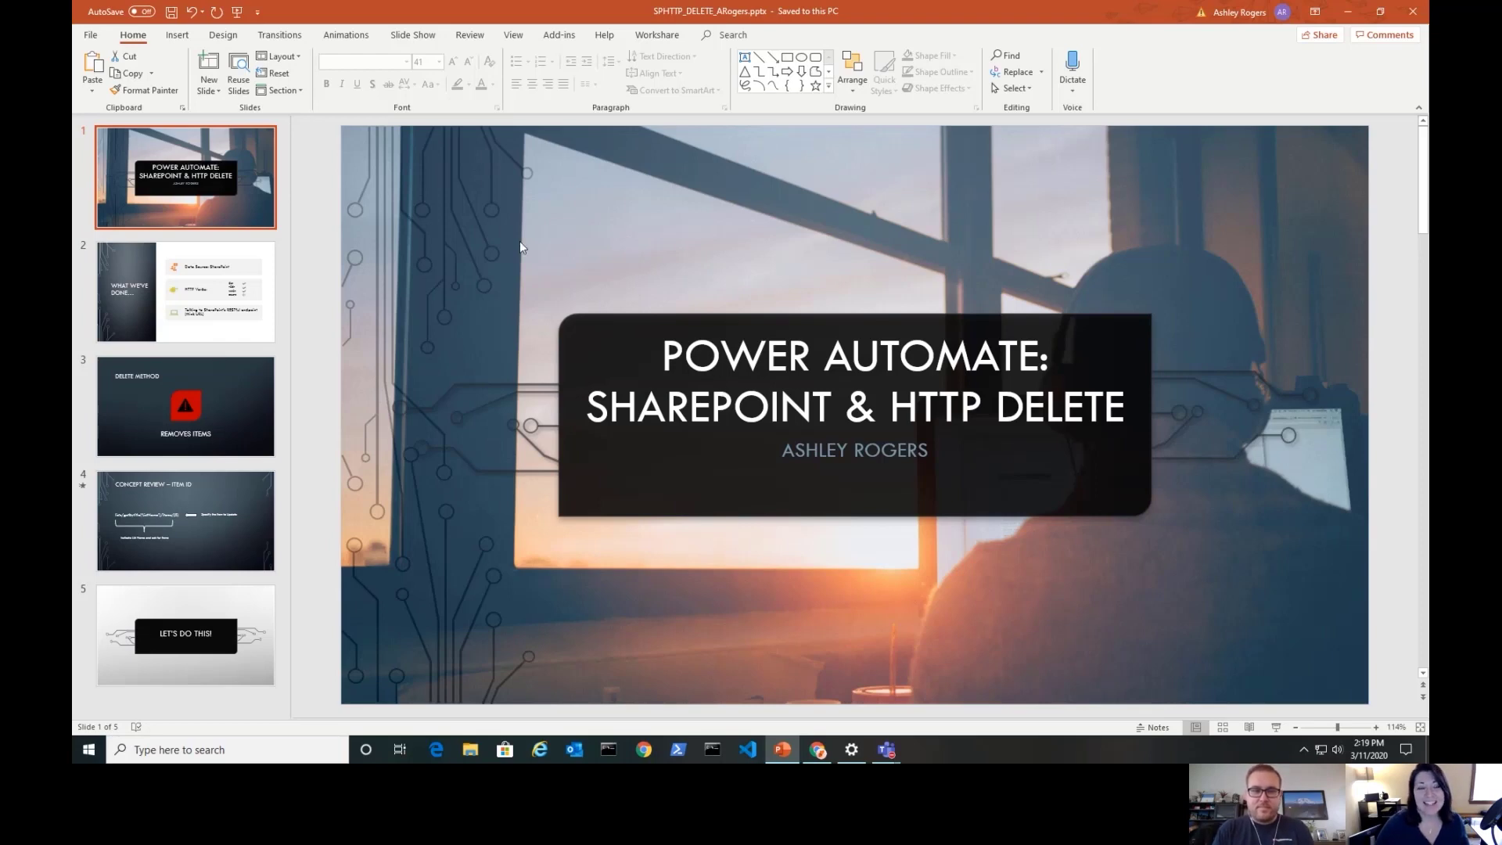
Advance past the What We've Done recap slide to slide 3, DELETE METHOD
click(198, 286)
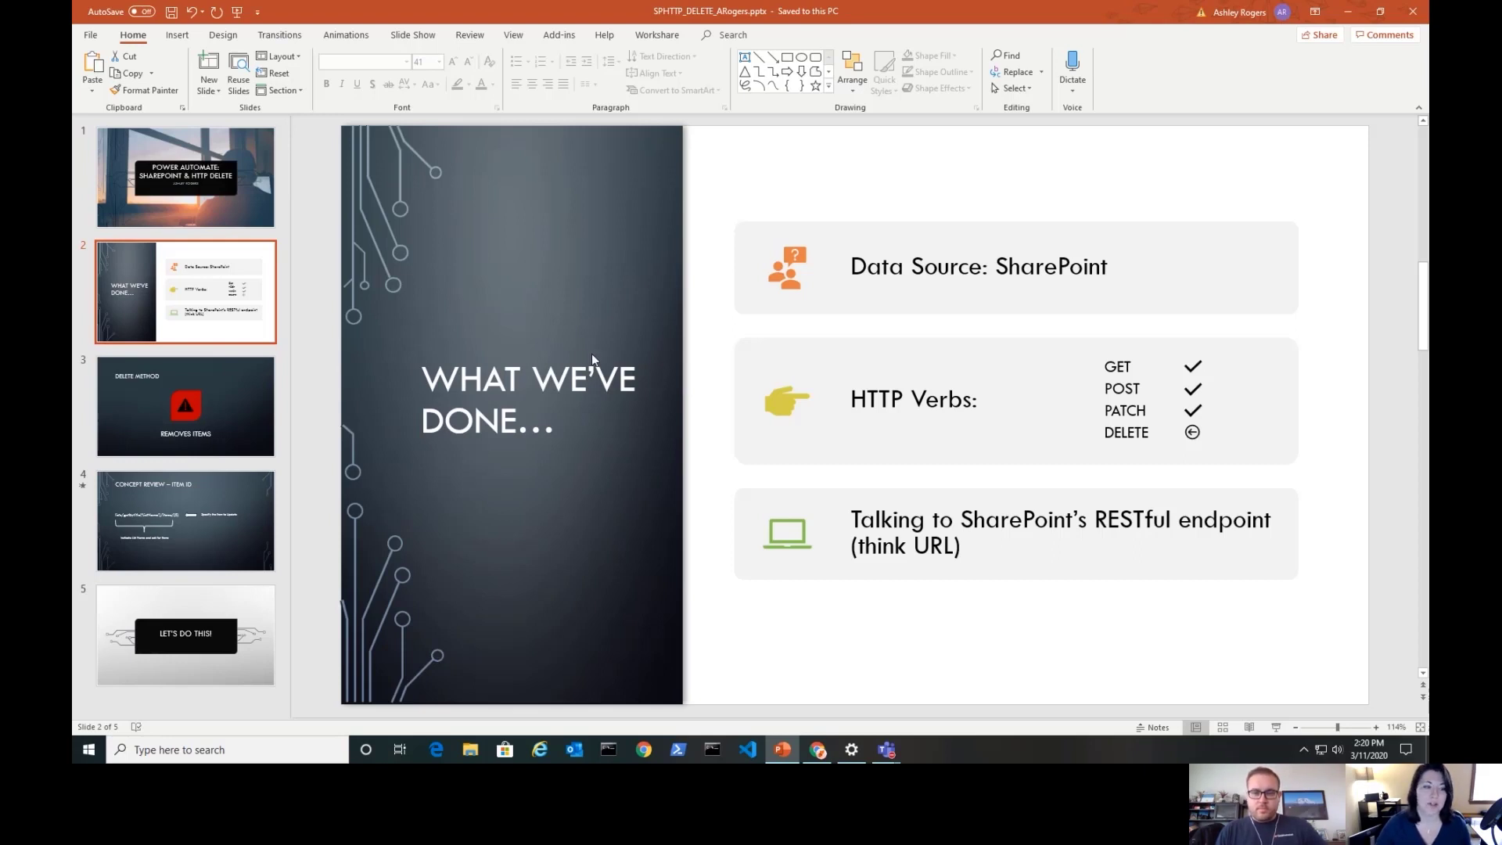
click(231, 407)
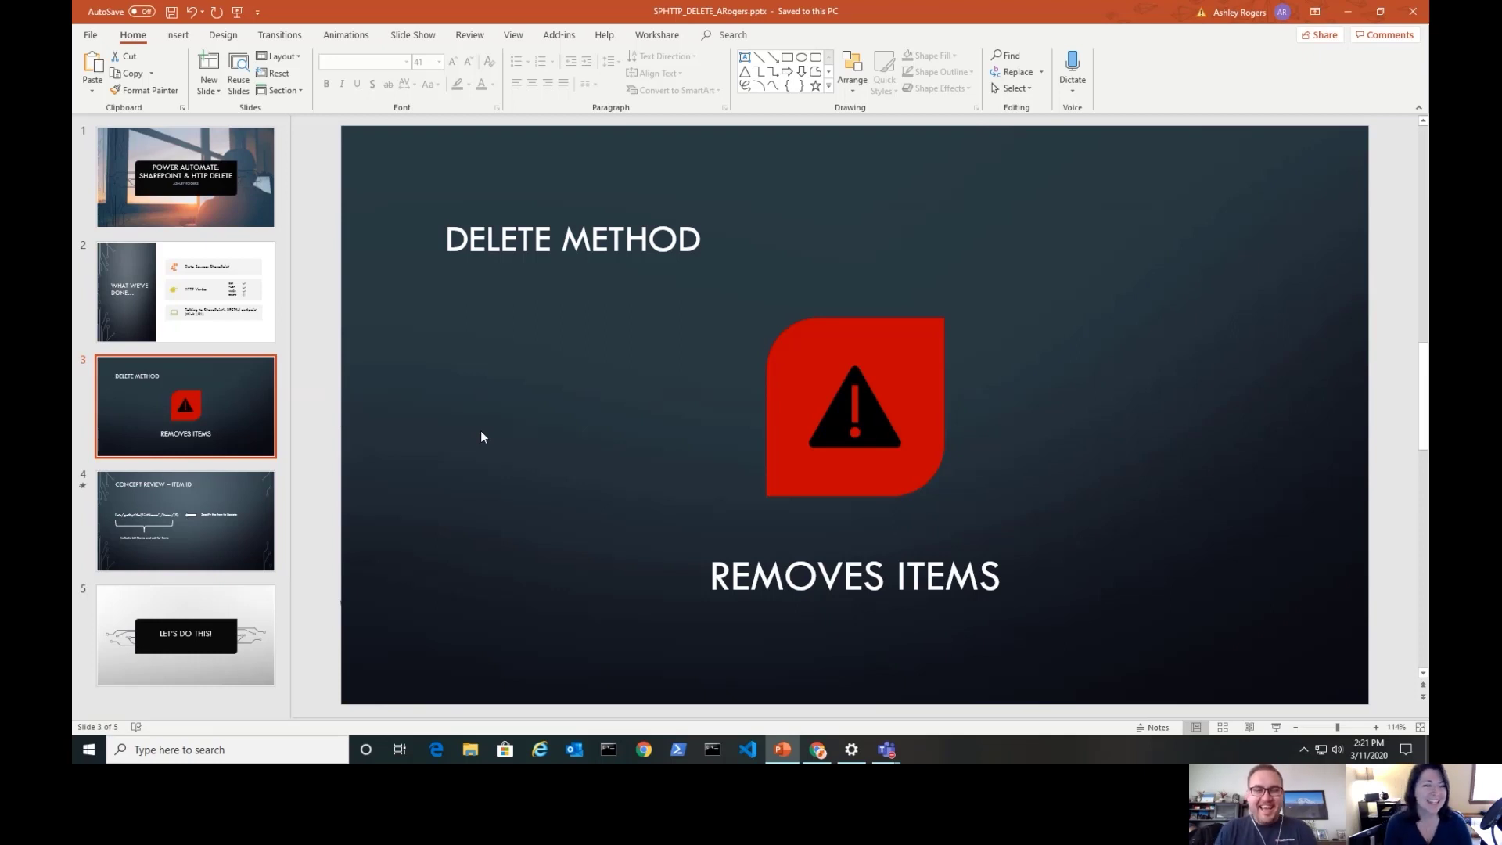
Show slide 4, Concept Review – Item ID, explaining the items(5) address
click(220, 511)
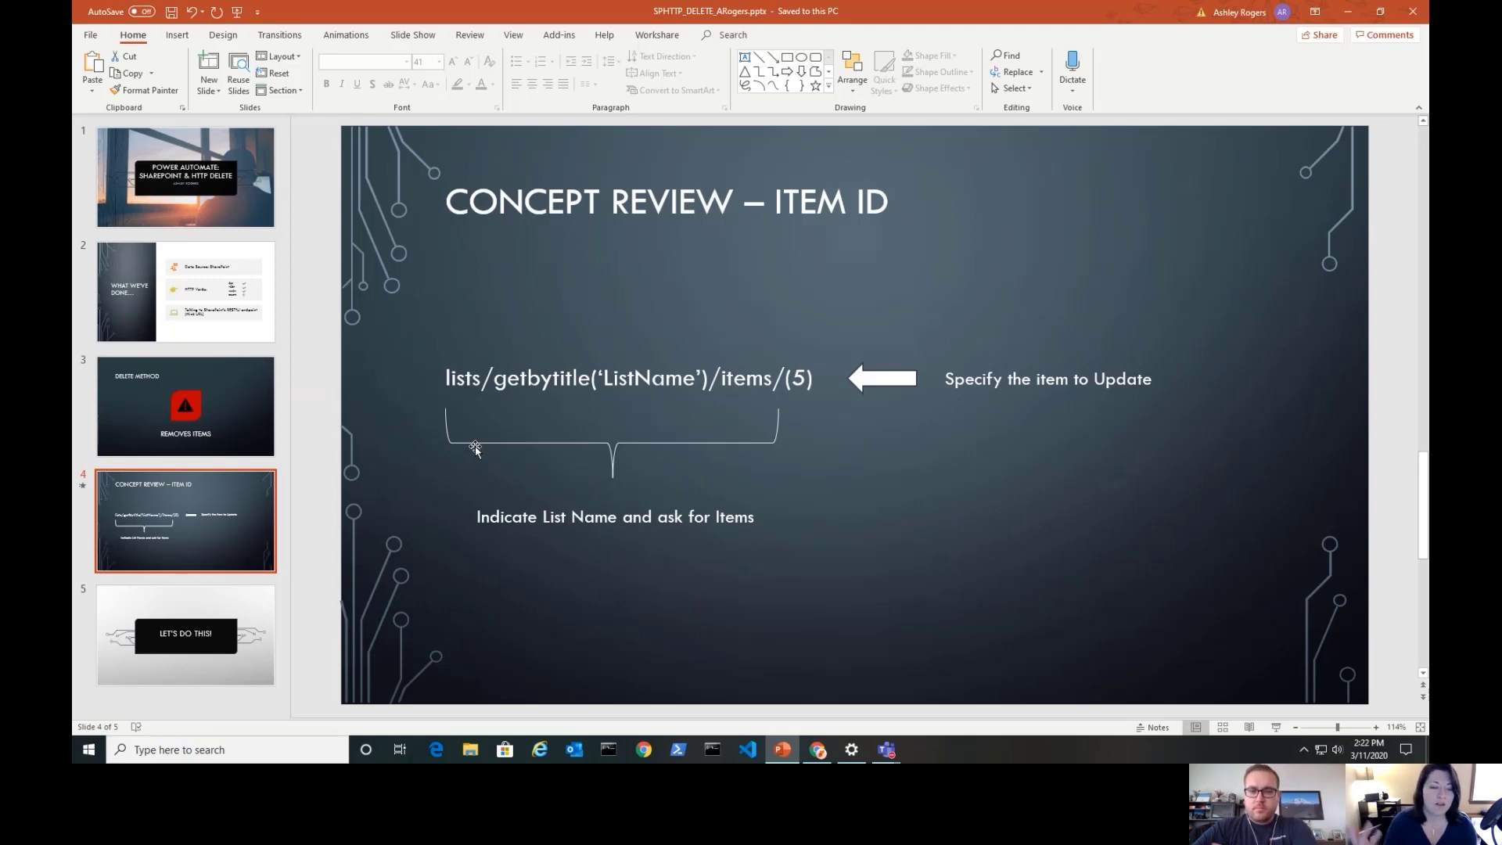
Finish on the LET'S DO THIS! slide and switch to the HTTP DELETE flow in Chrome
click(214, 618)
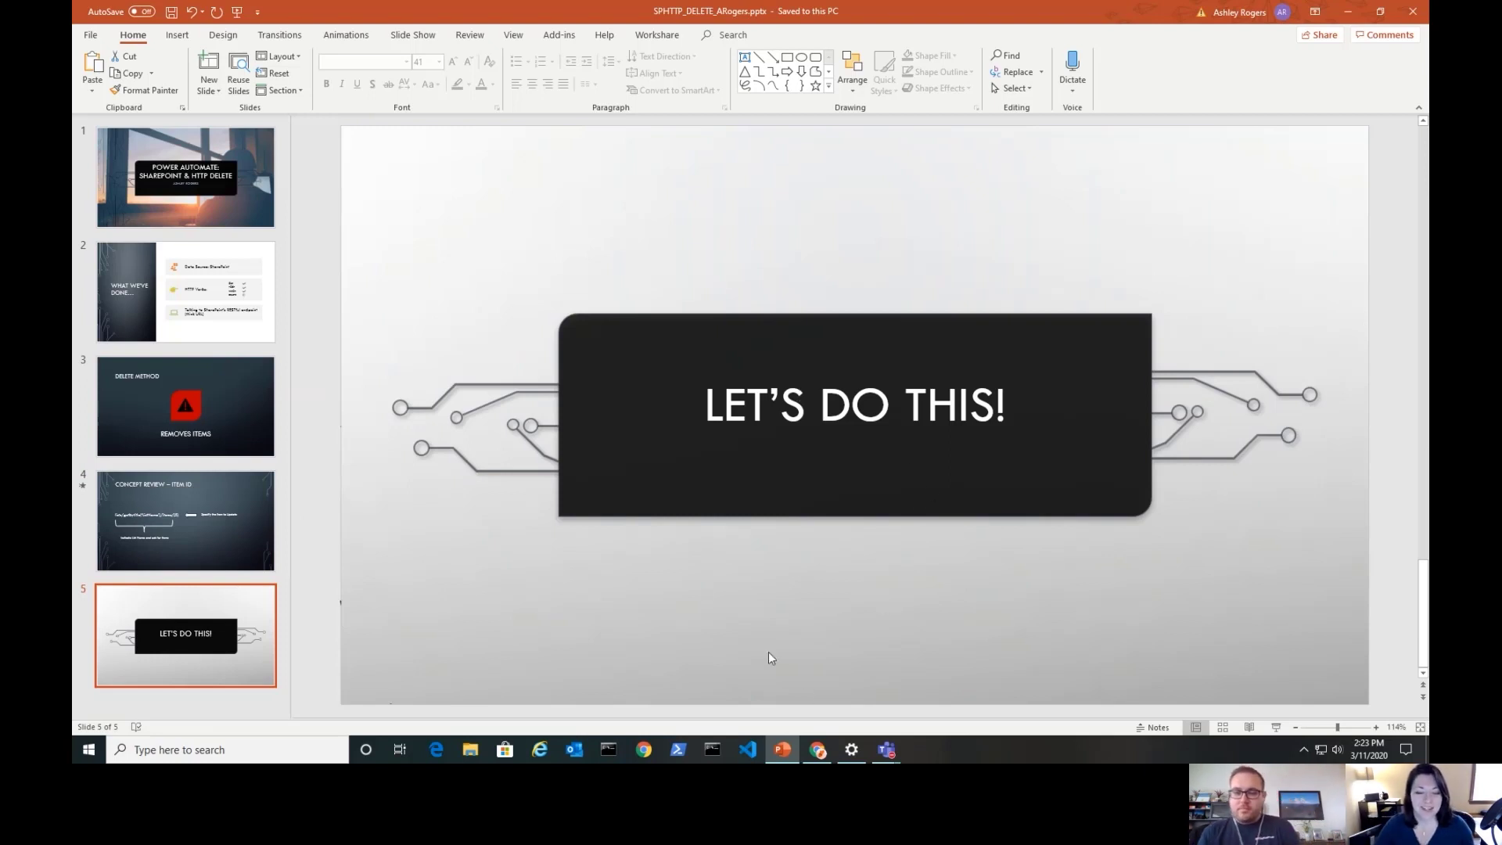
click(817, 750)
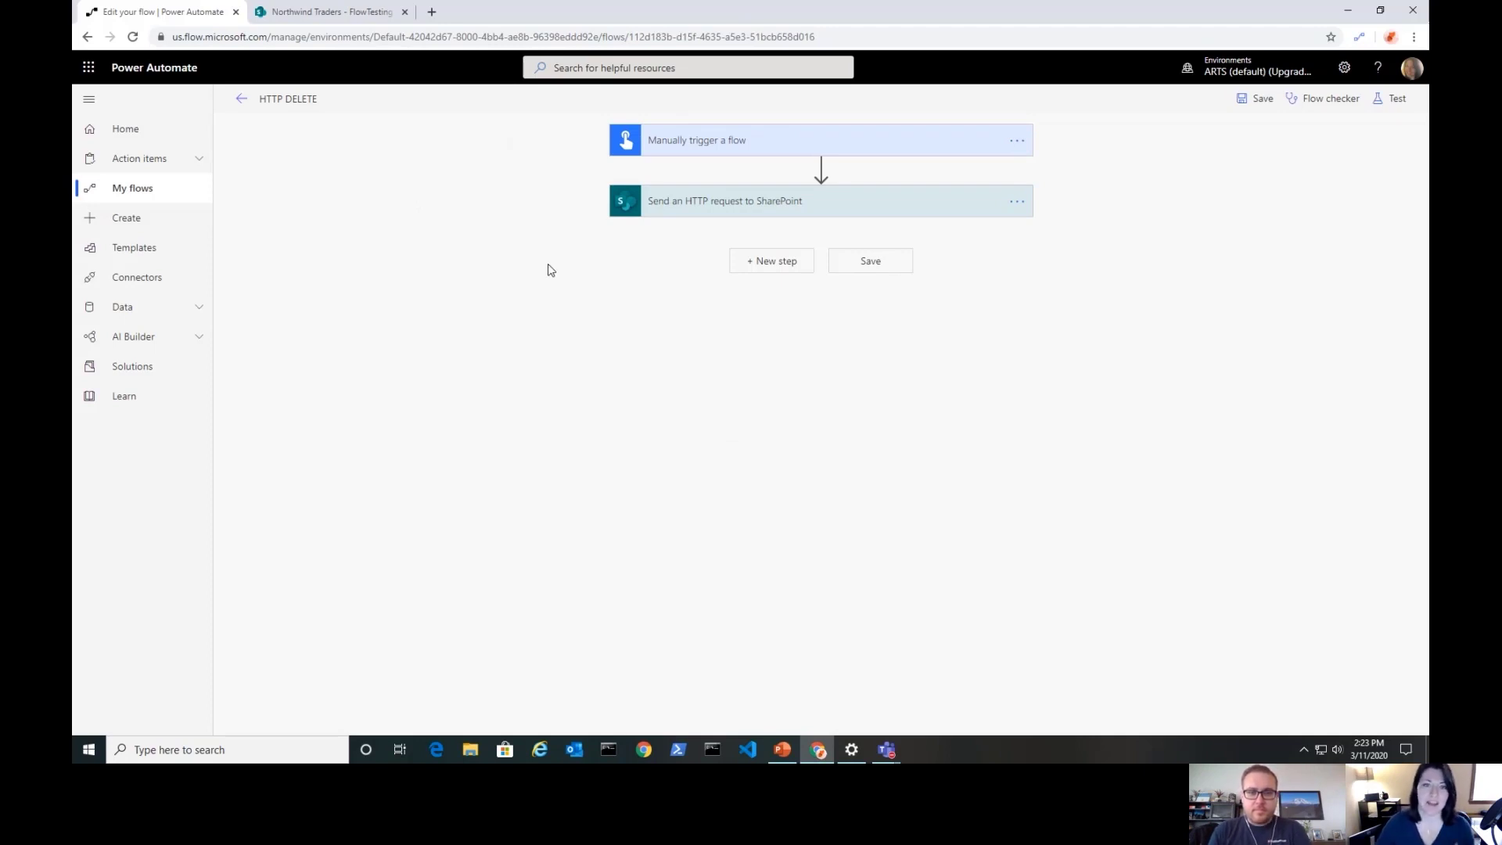
Check the trigger, then confirm the SharePoint request uses DELETE on FlowTesting items(16)
click(704, 142)
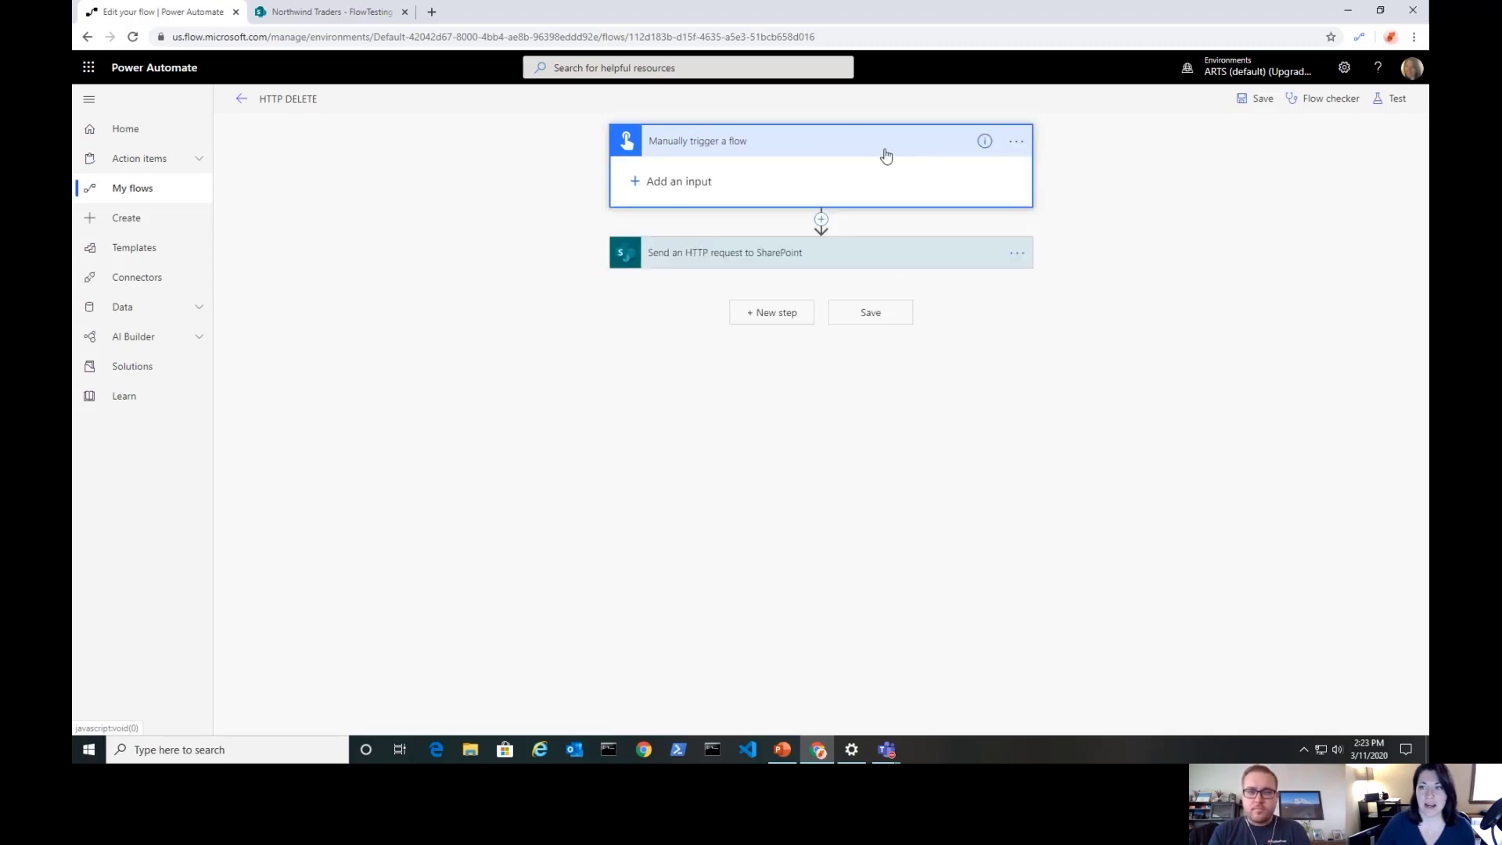
click(882, 154)
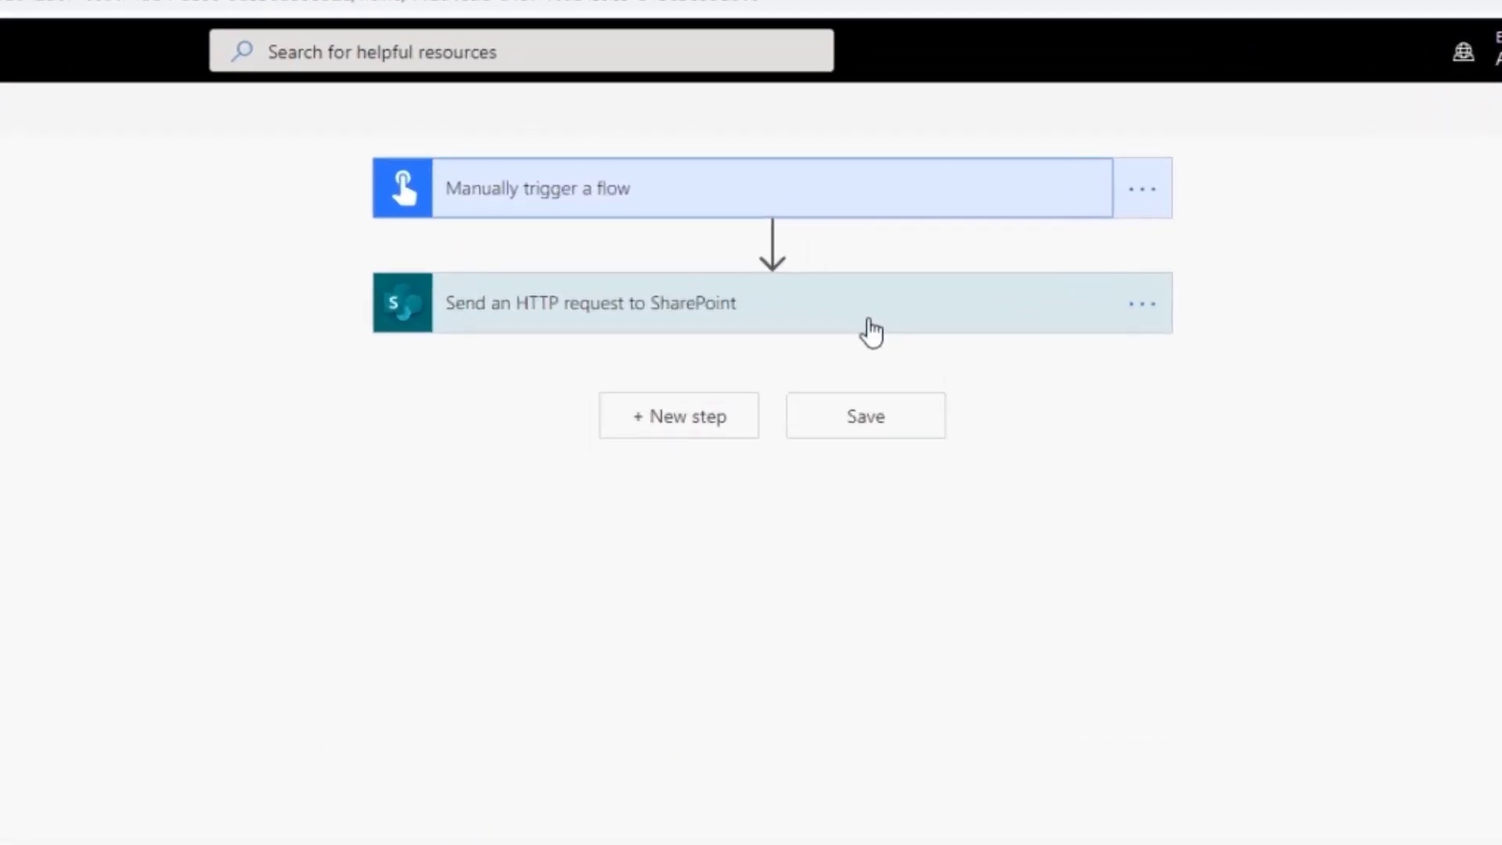
click(845, 332)
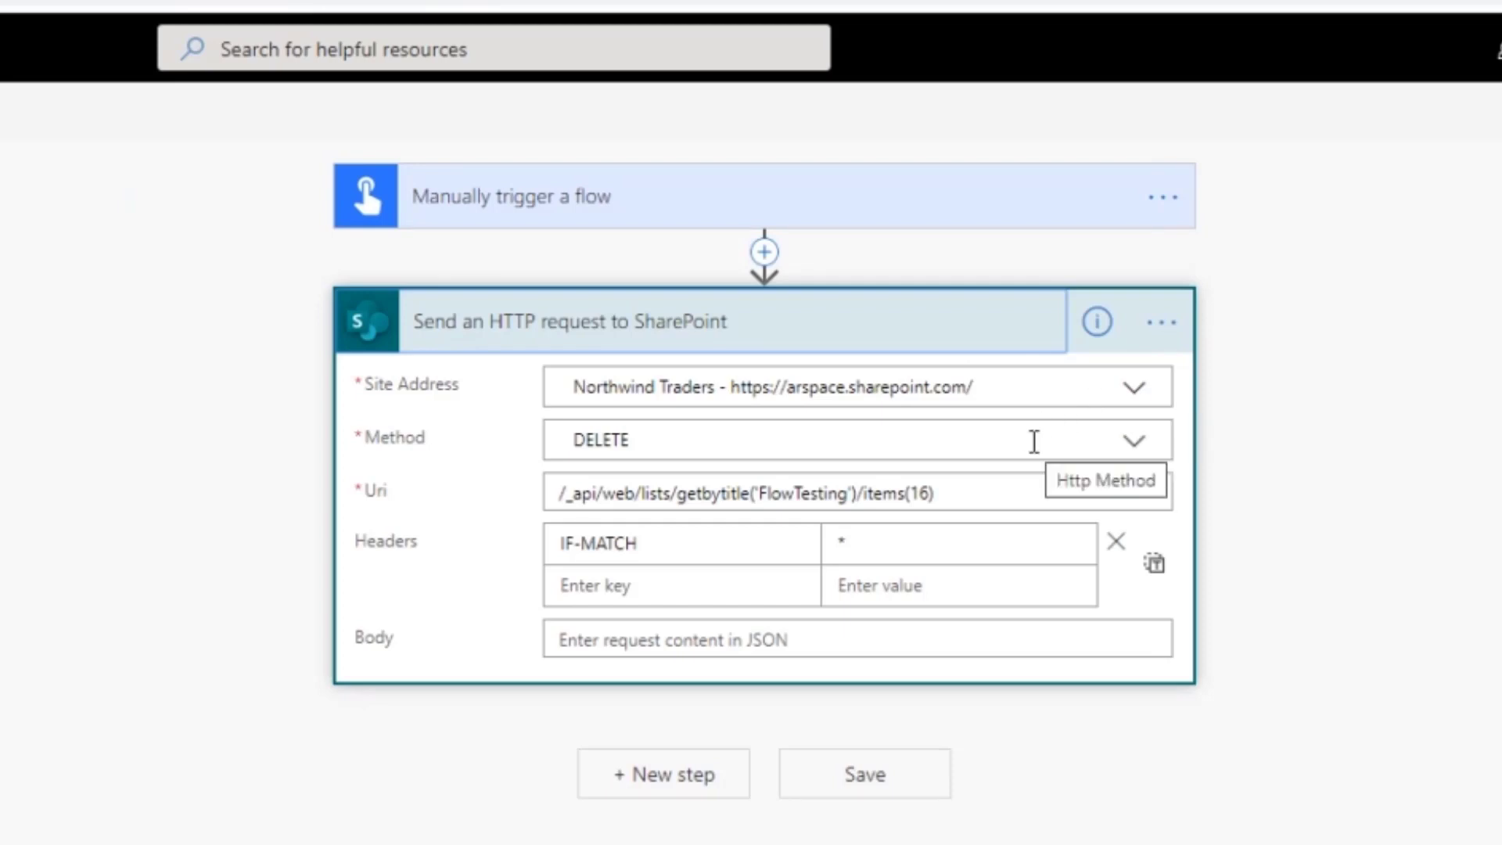
click(1135, 443)
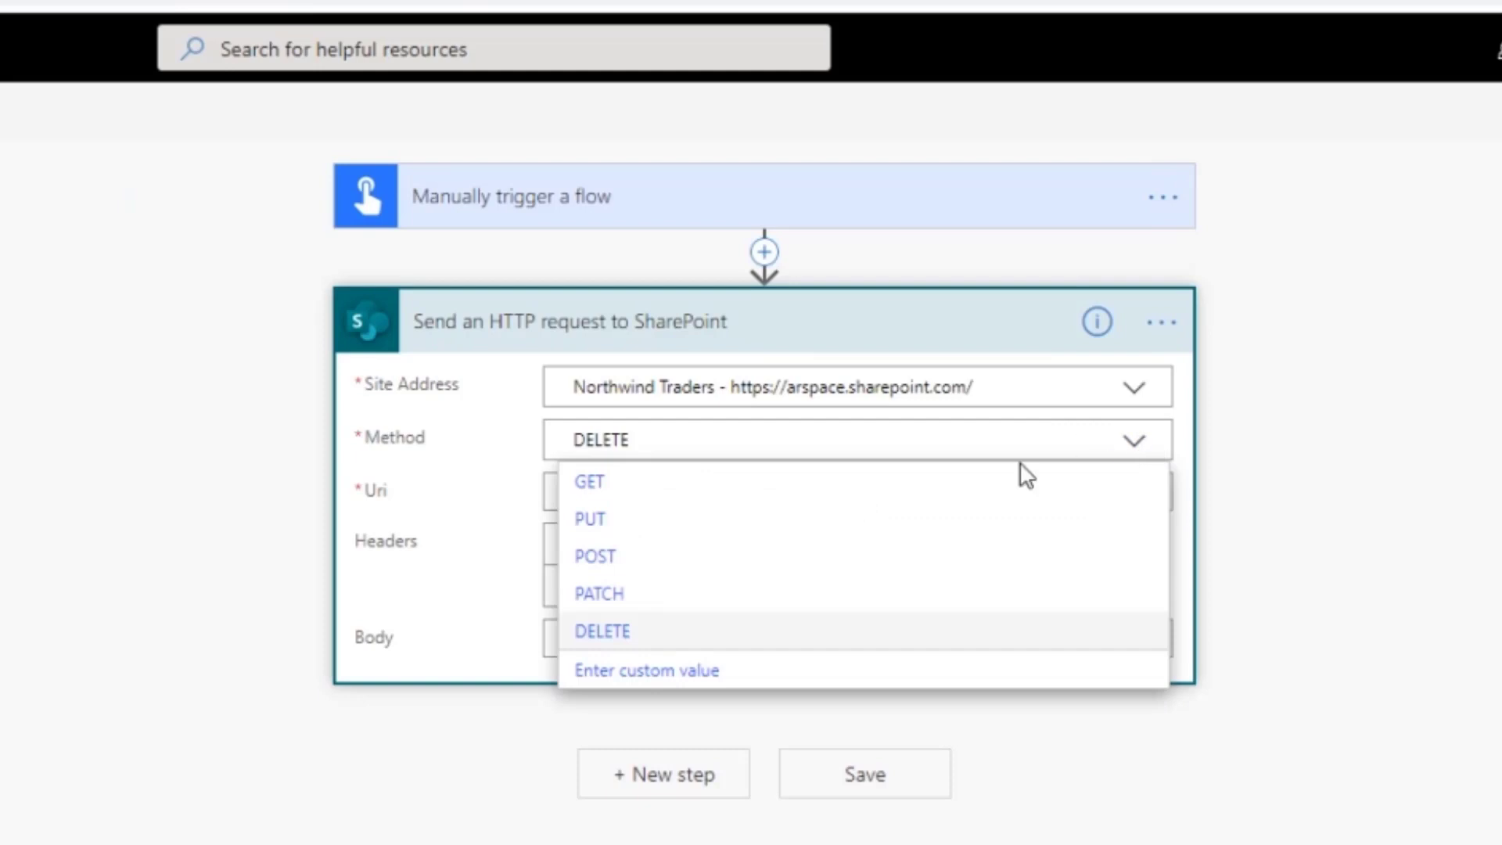
click(1379, 536)
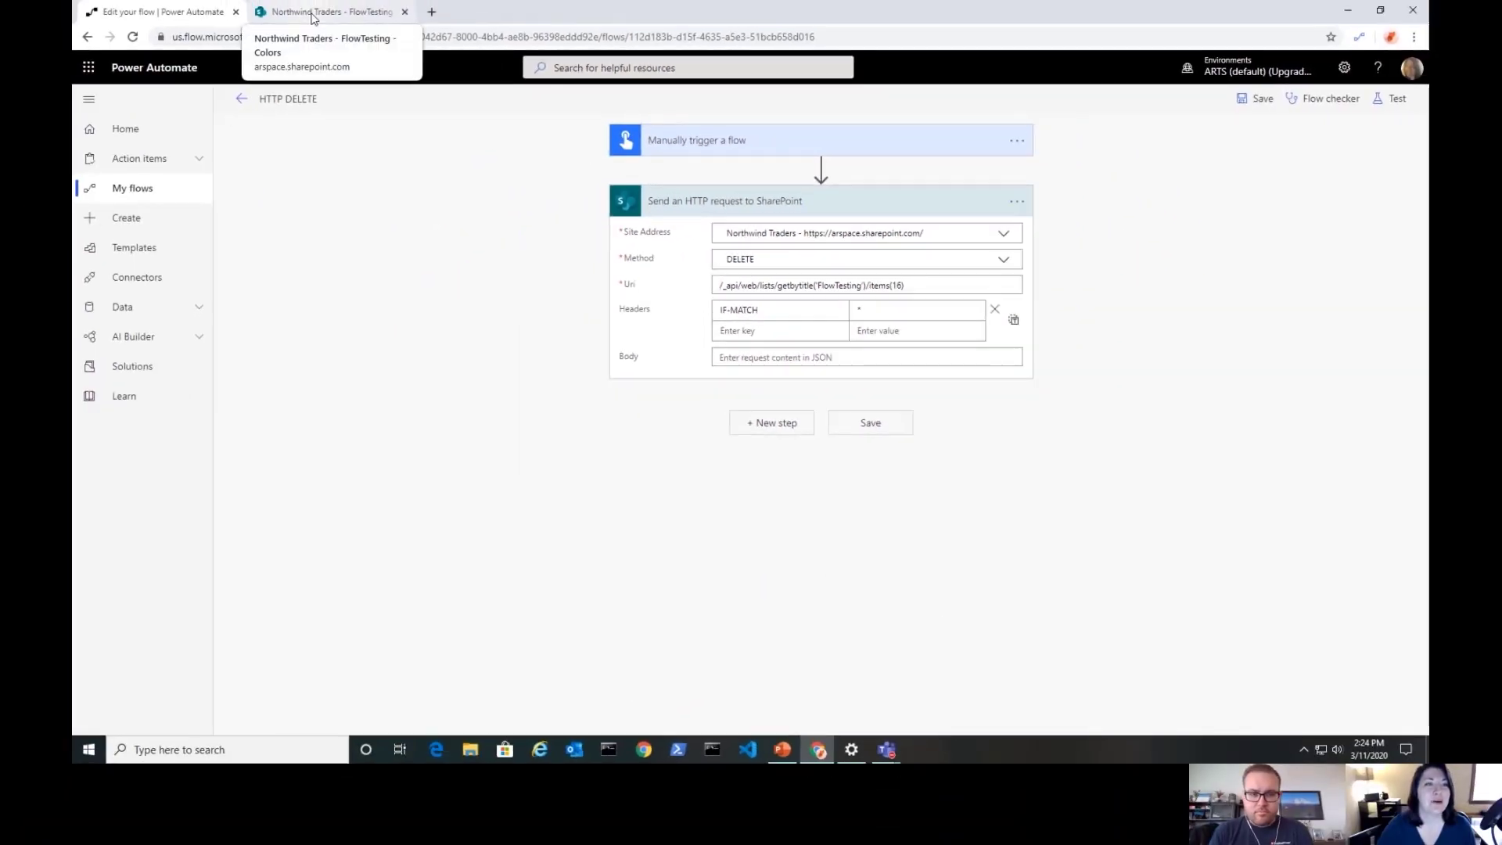
Confirm FlowTesting item 16, MyNewItem2 (Green), still exists, then return to the flow
click(312, 12)
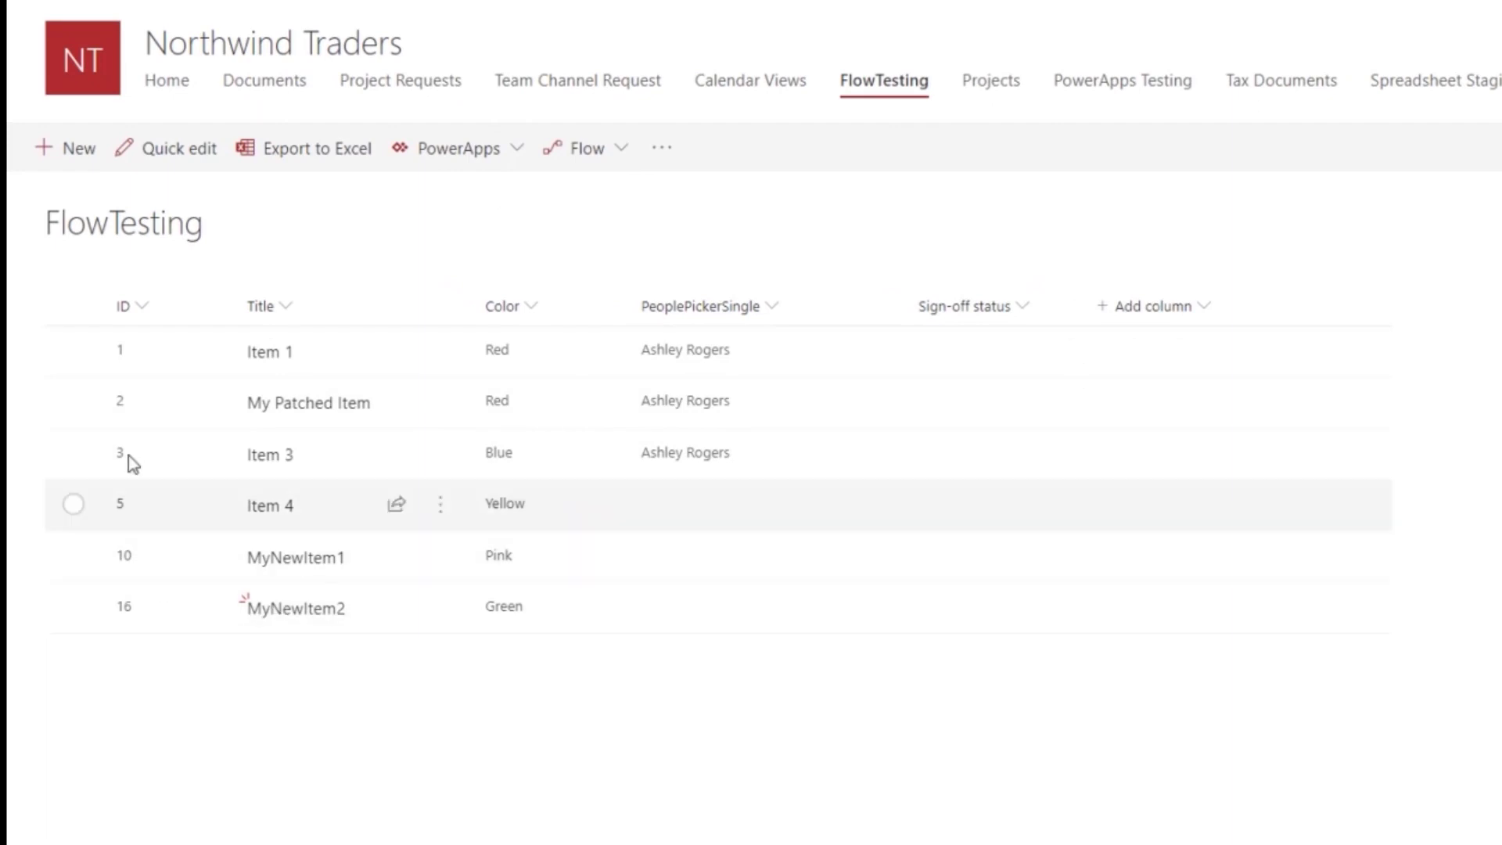
click(72, 607)
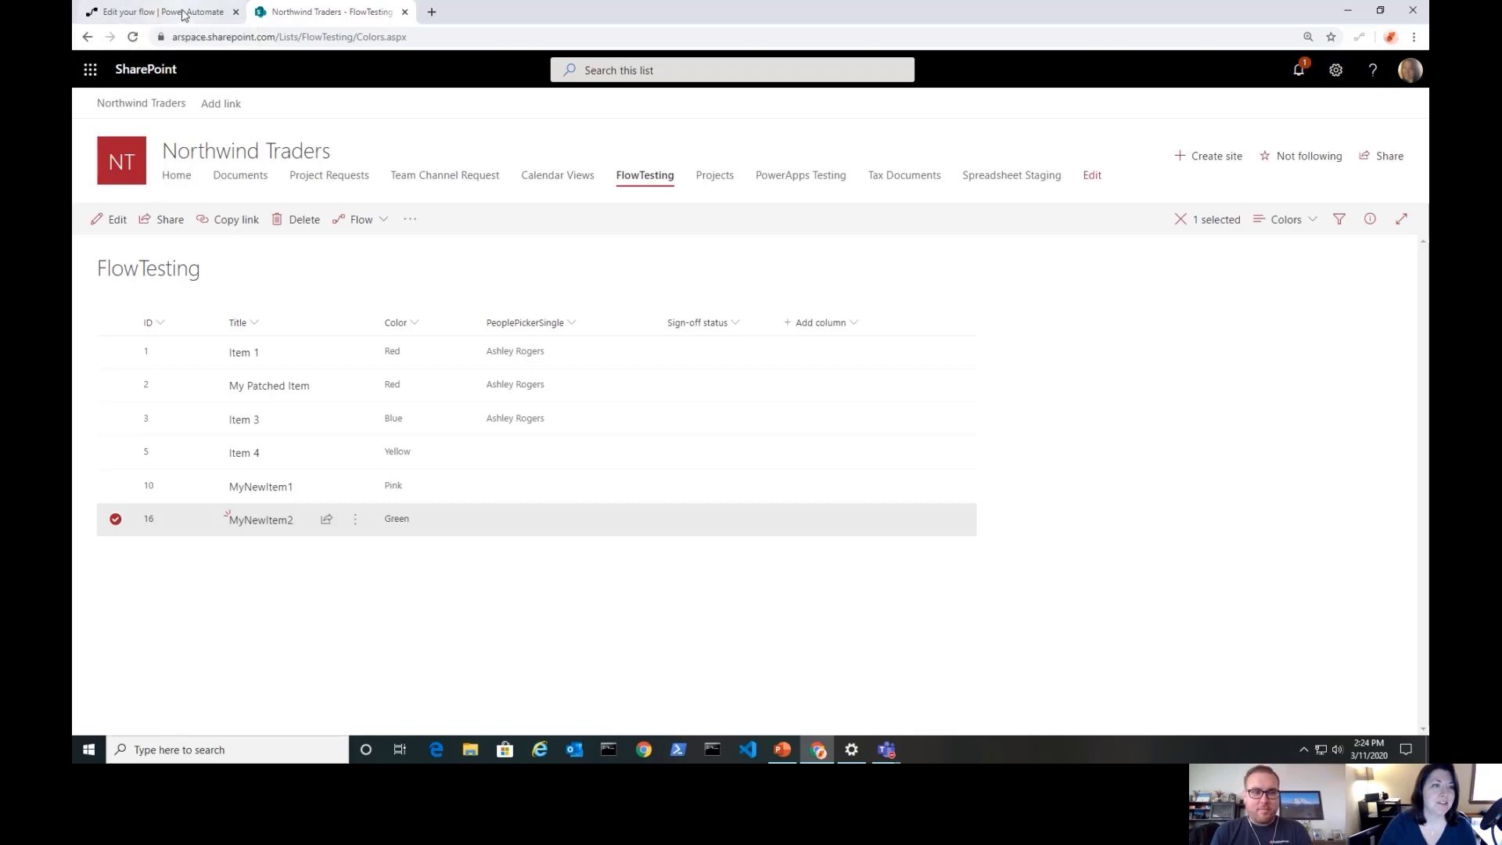
click(183, 14)
Save the HTTP DELETE flow and run a manual test of it
click(897, 416)
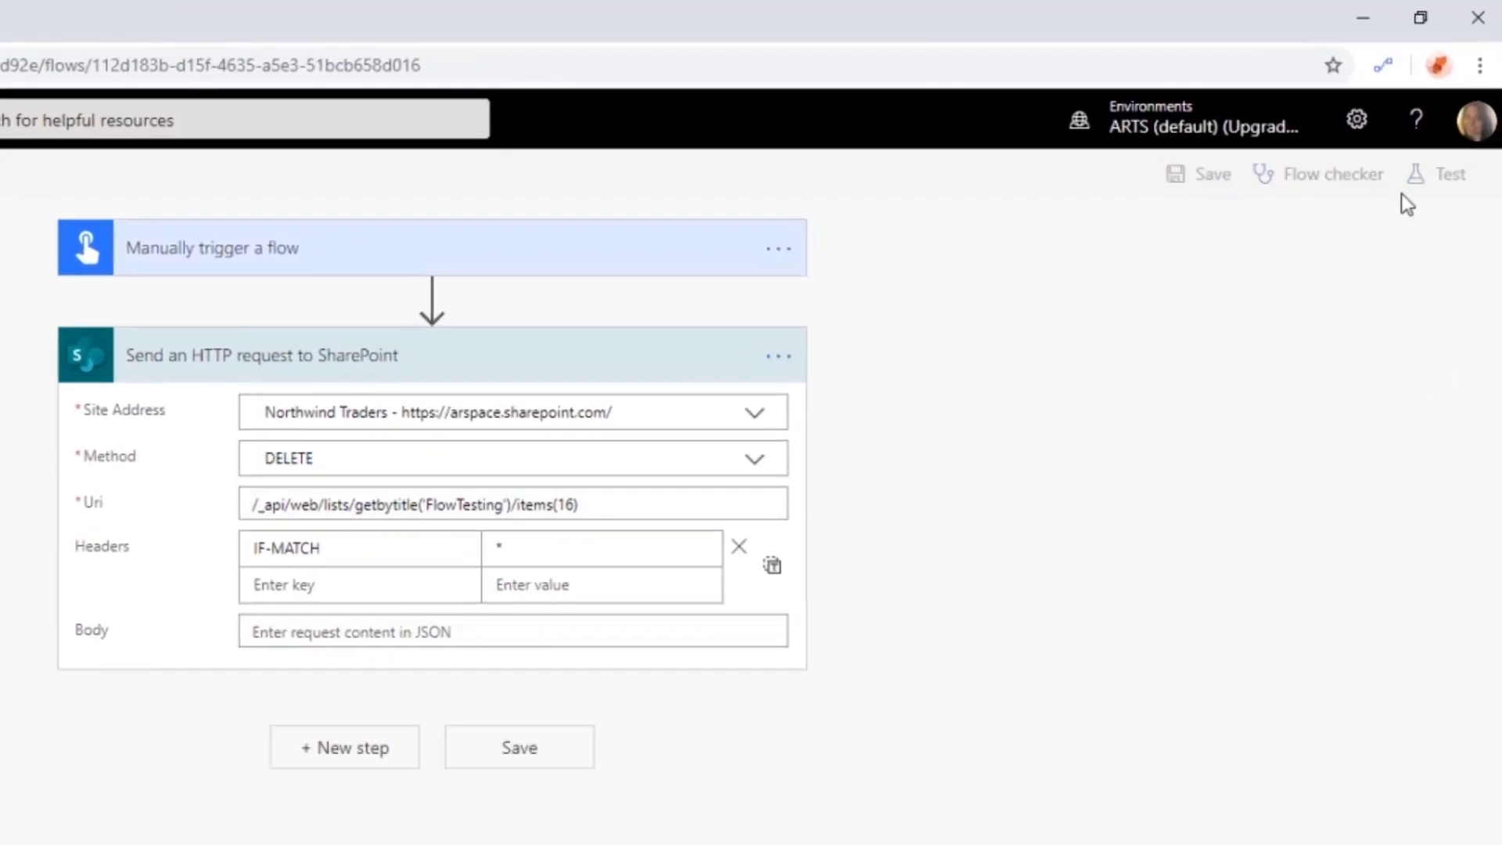
click(1398, 101)
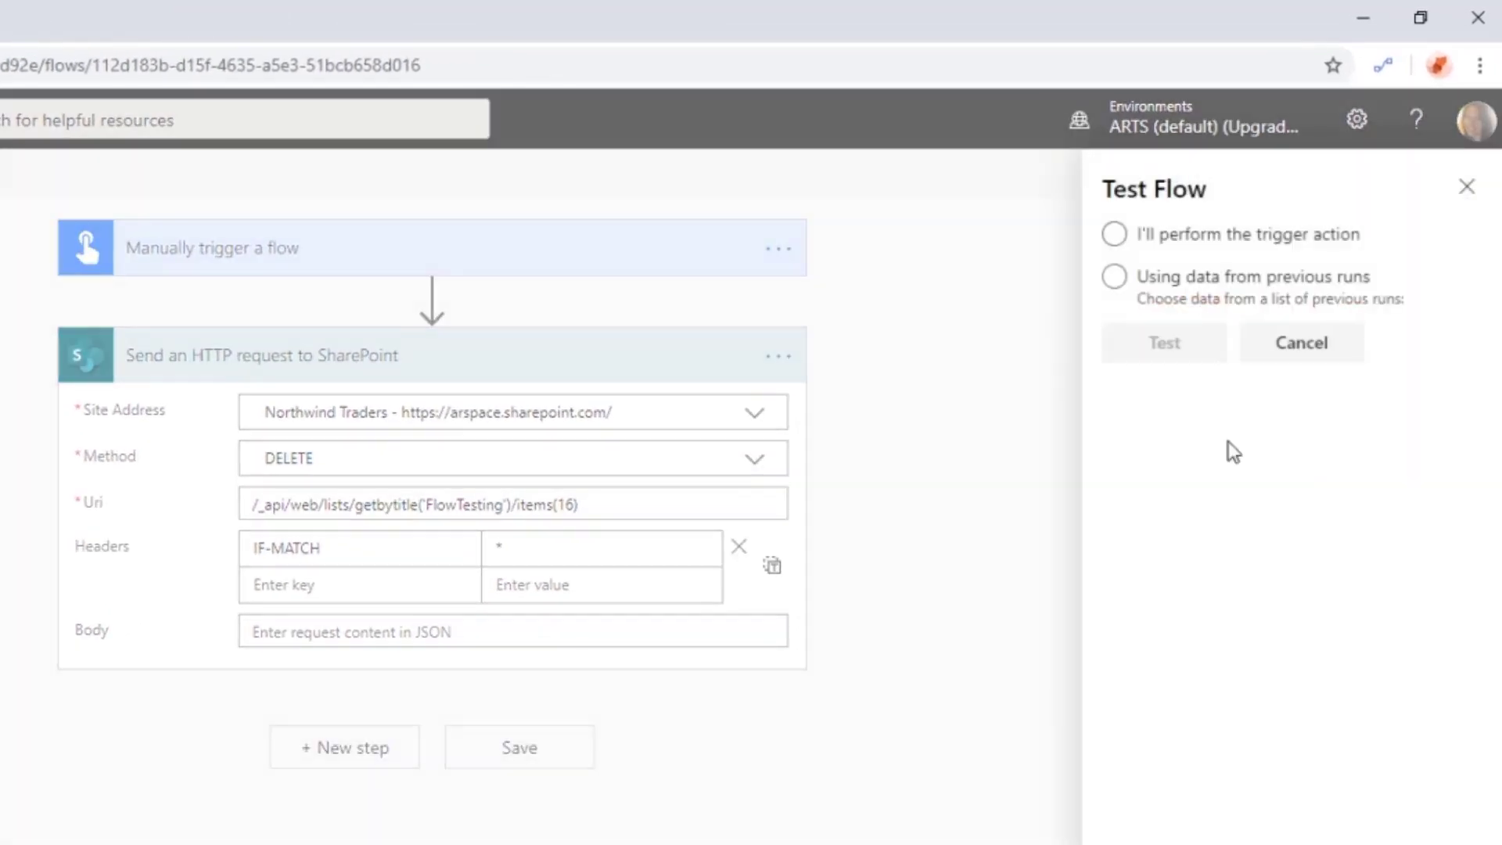
click(1174, 241)
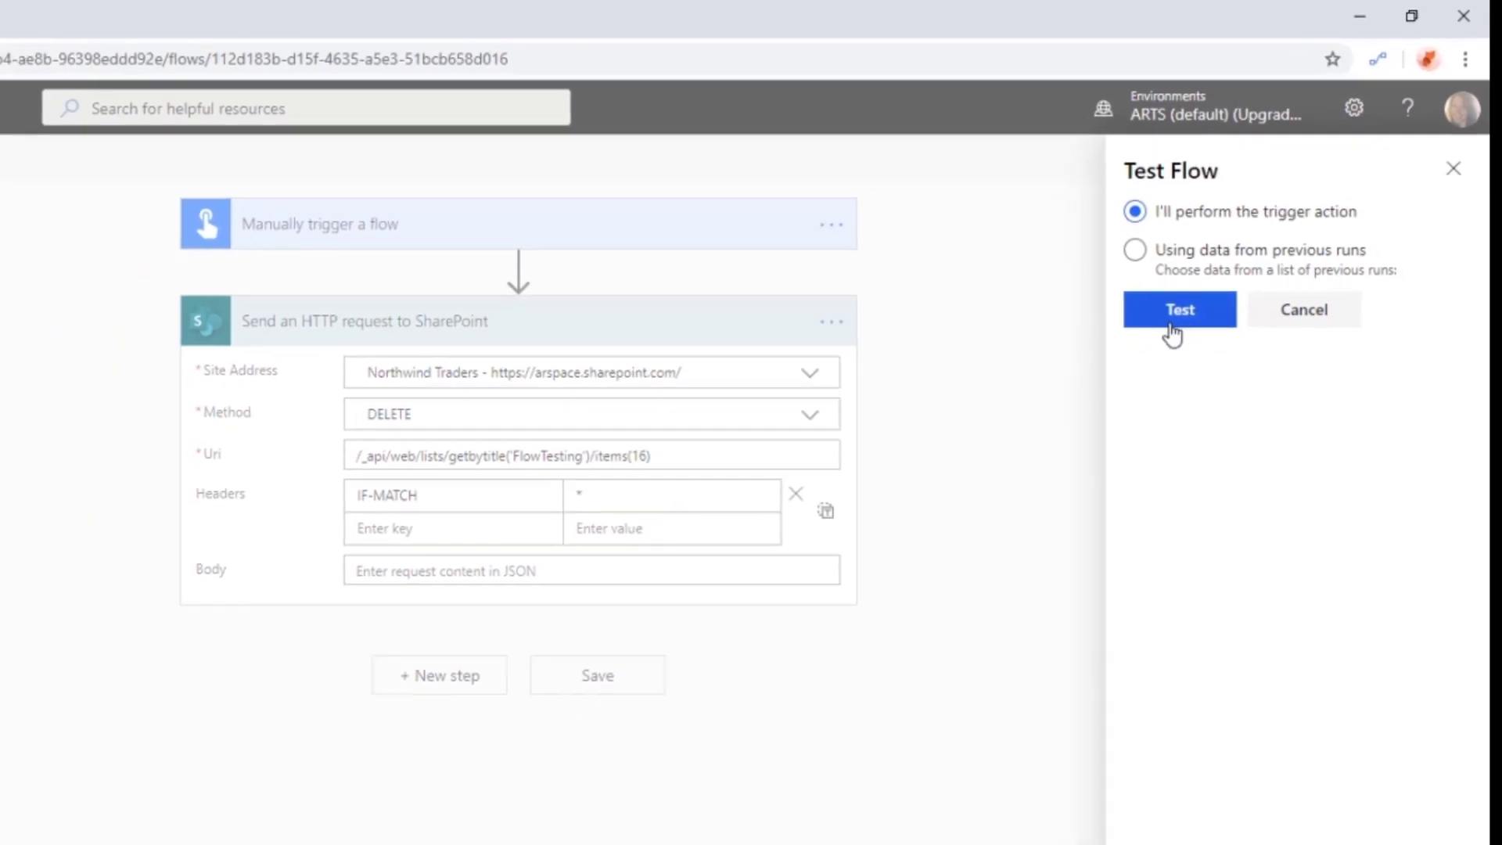
click(1164, 342)
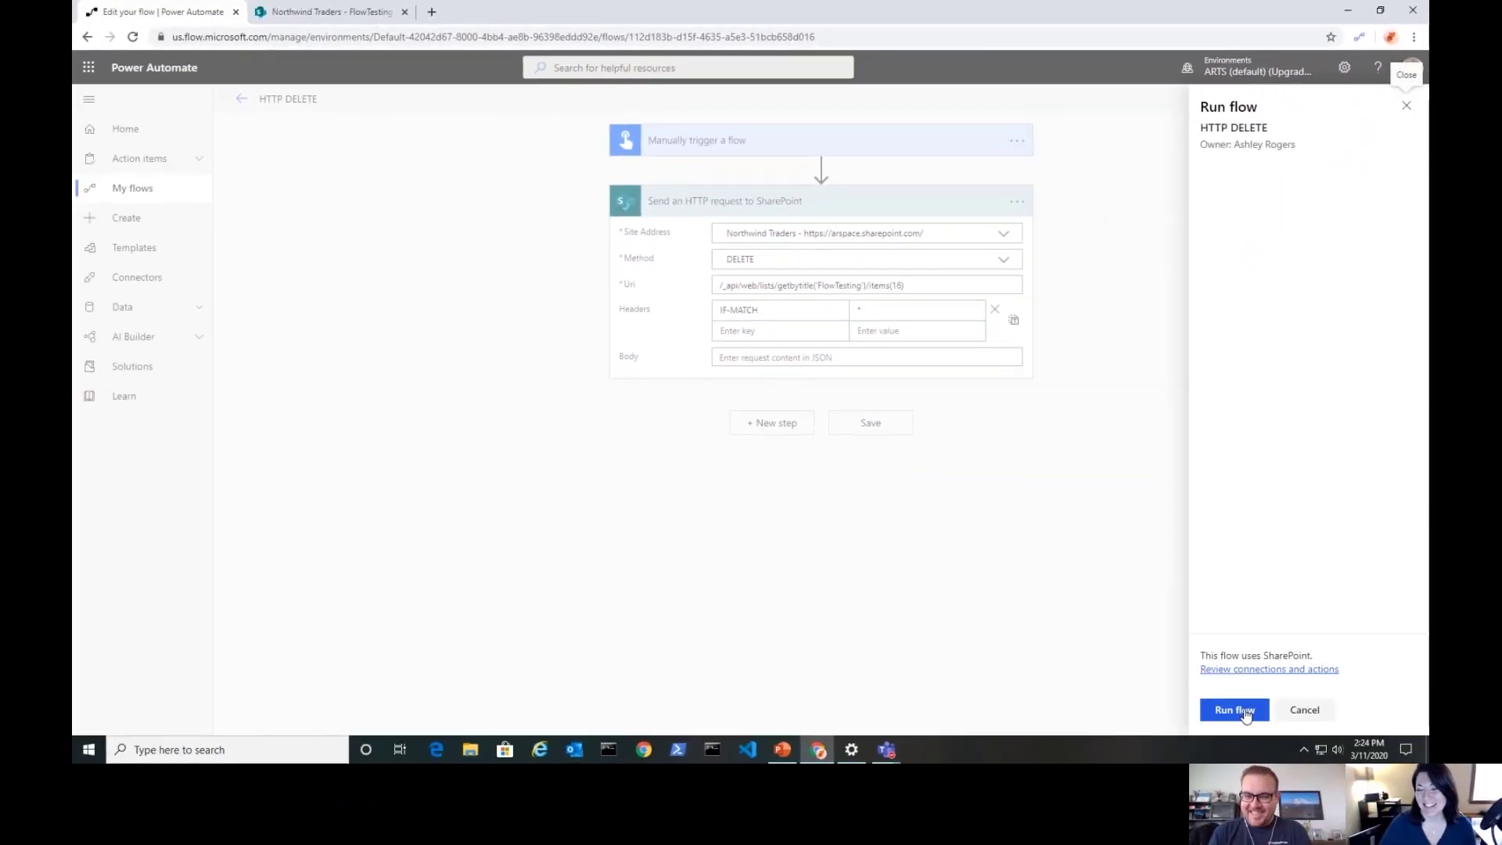
click(1245, 741)
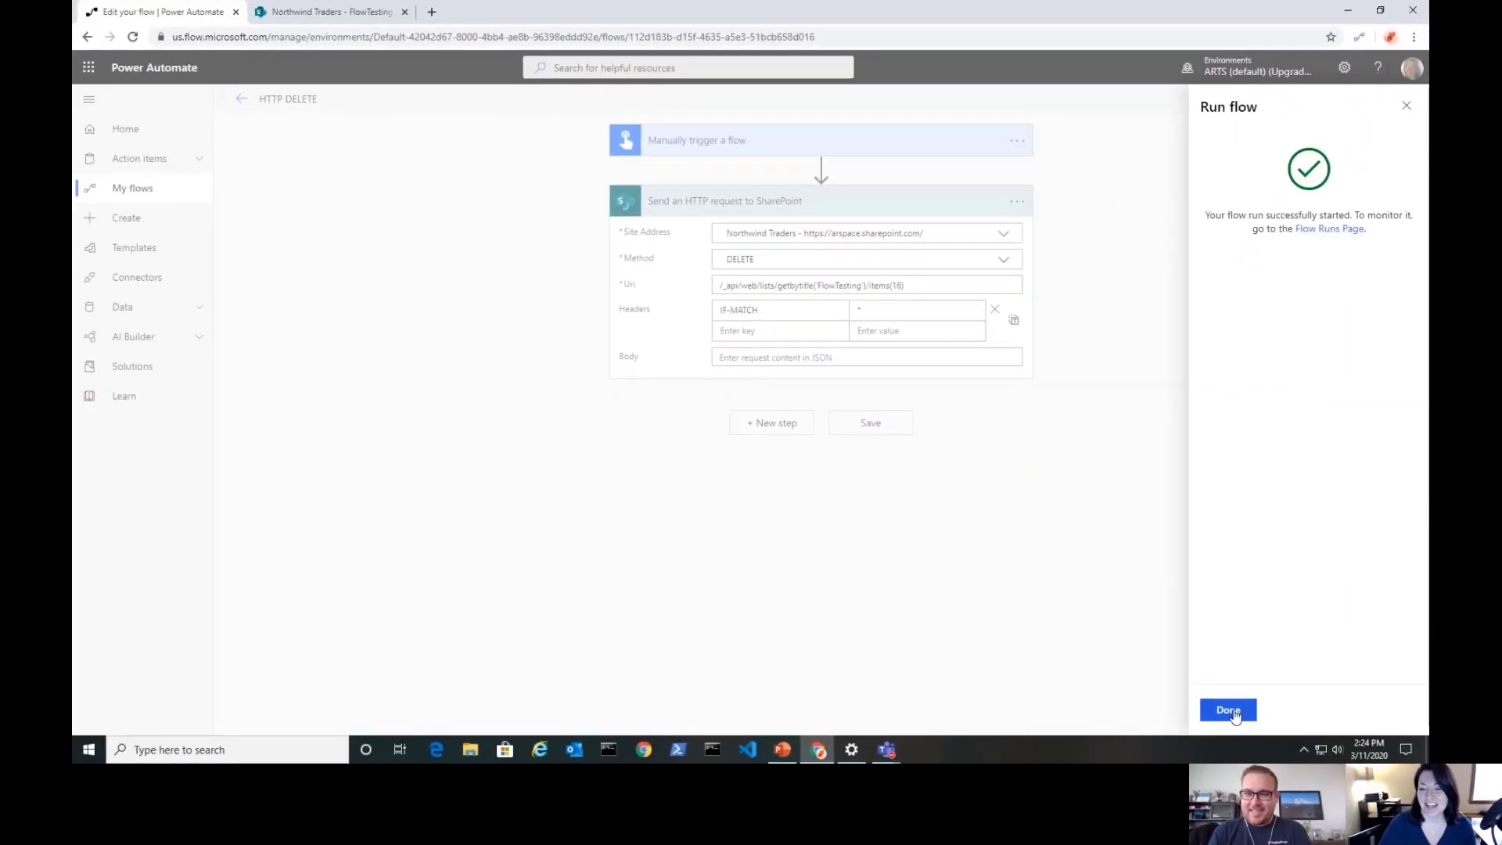
click(1233, 709)
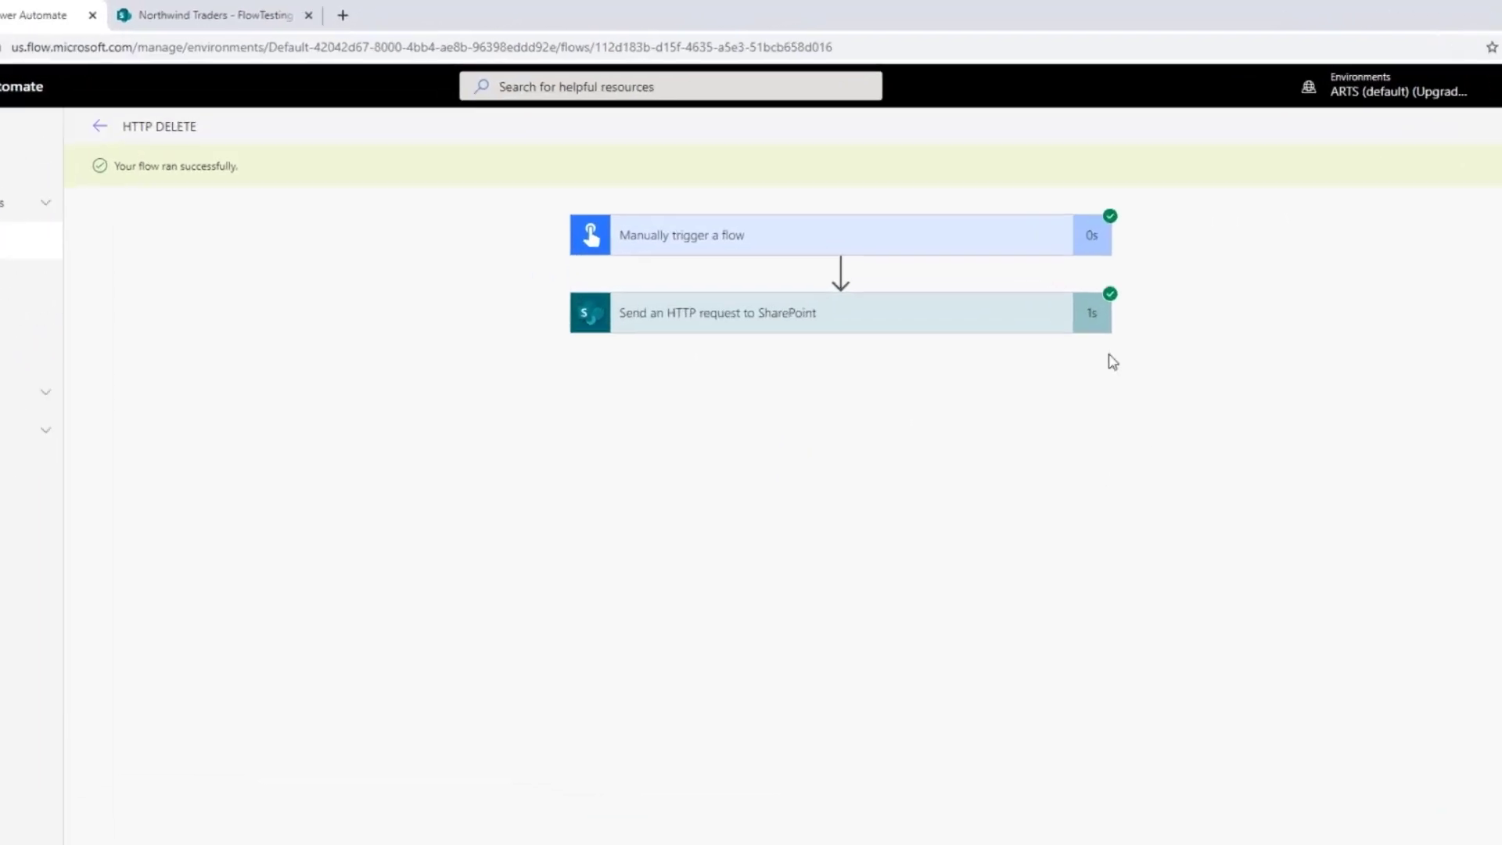
Inspect the run's Uri for FlowTesting item 16 and its 200 status code
click(970, 321)
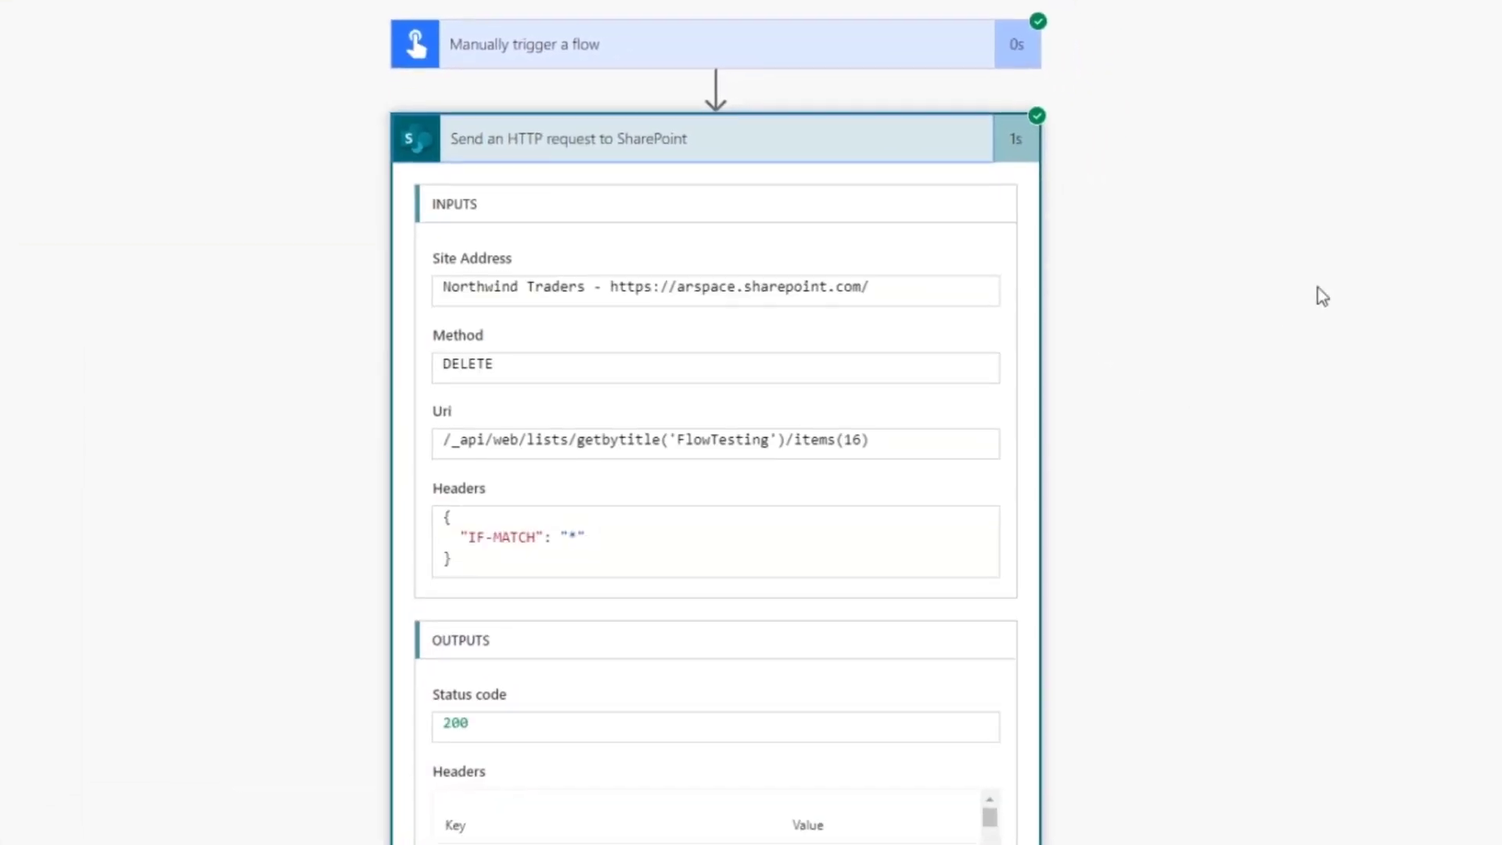
scroll(716, 423, down, 2)
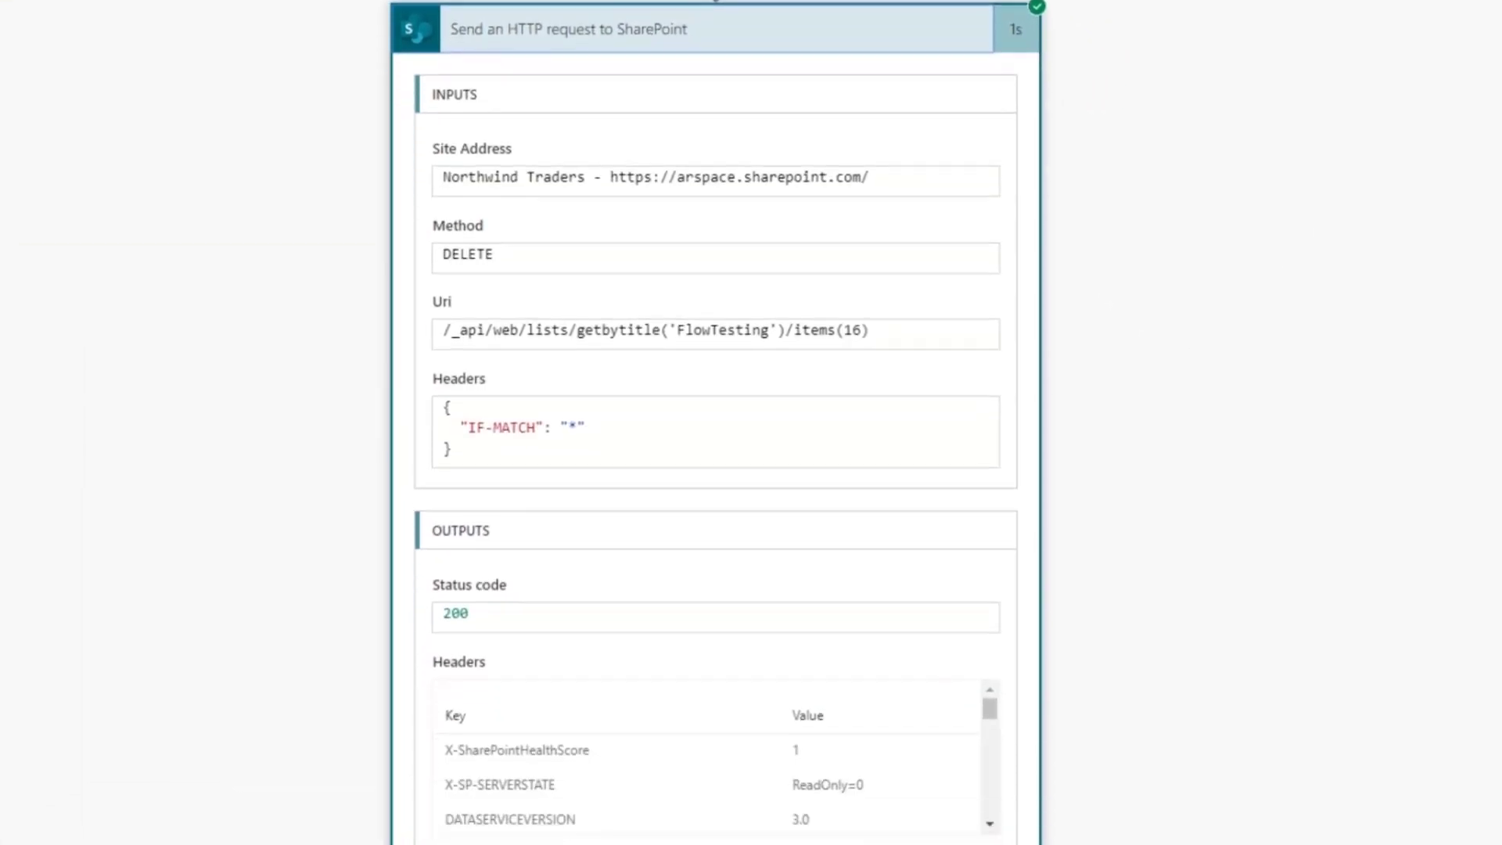
drag(630, 291, 888, 288)
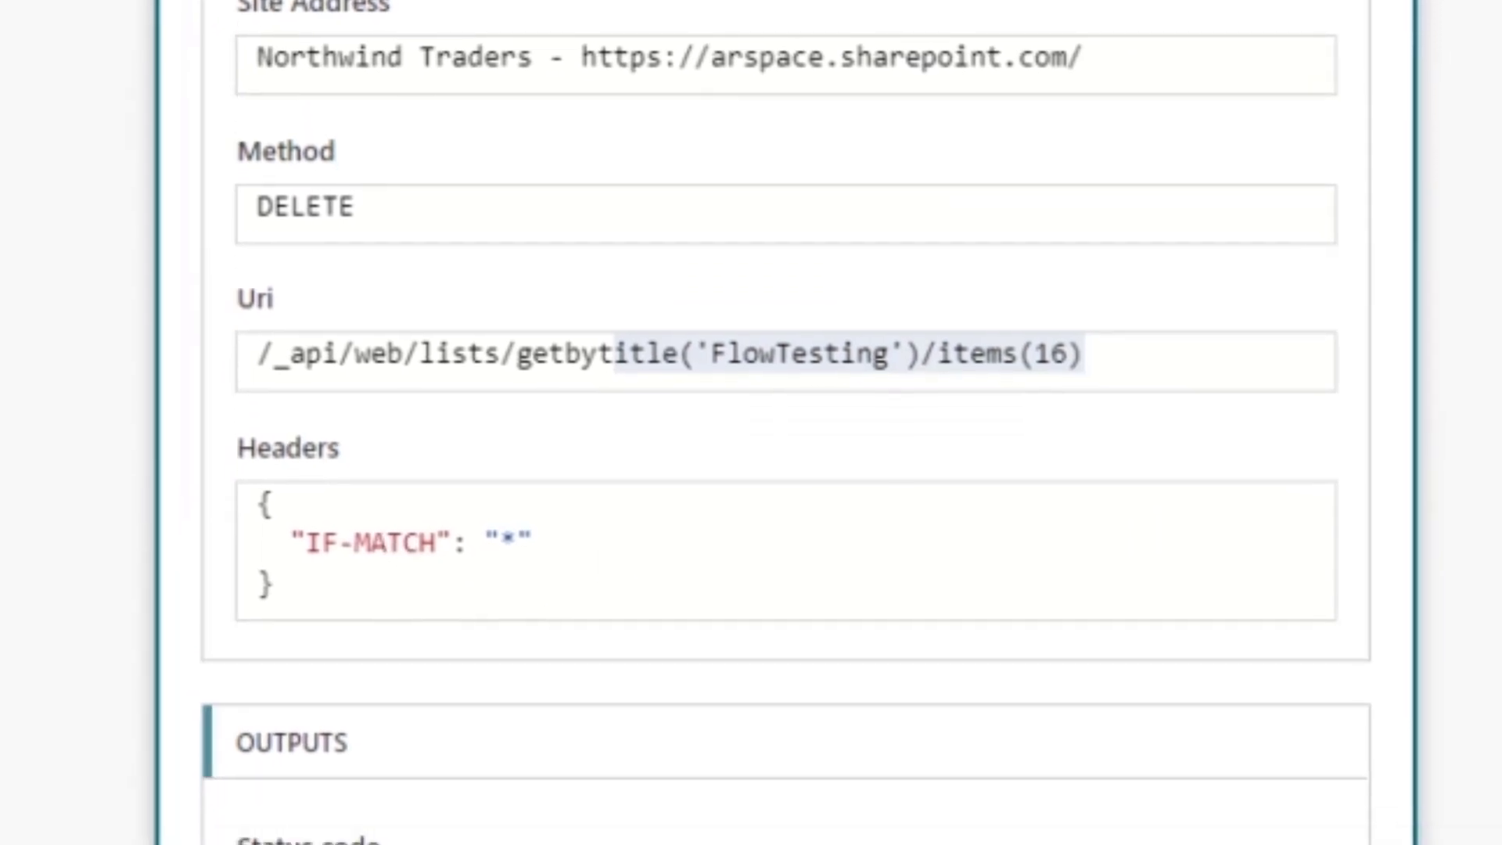
double_click(221, 477)
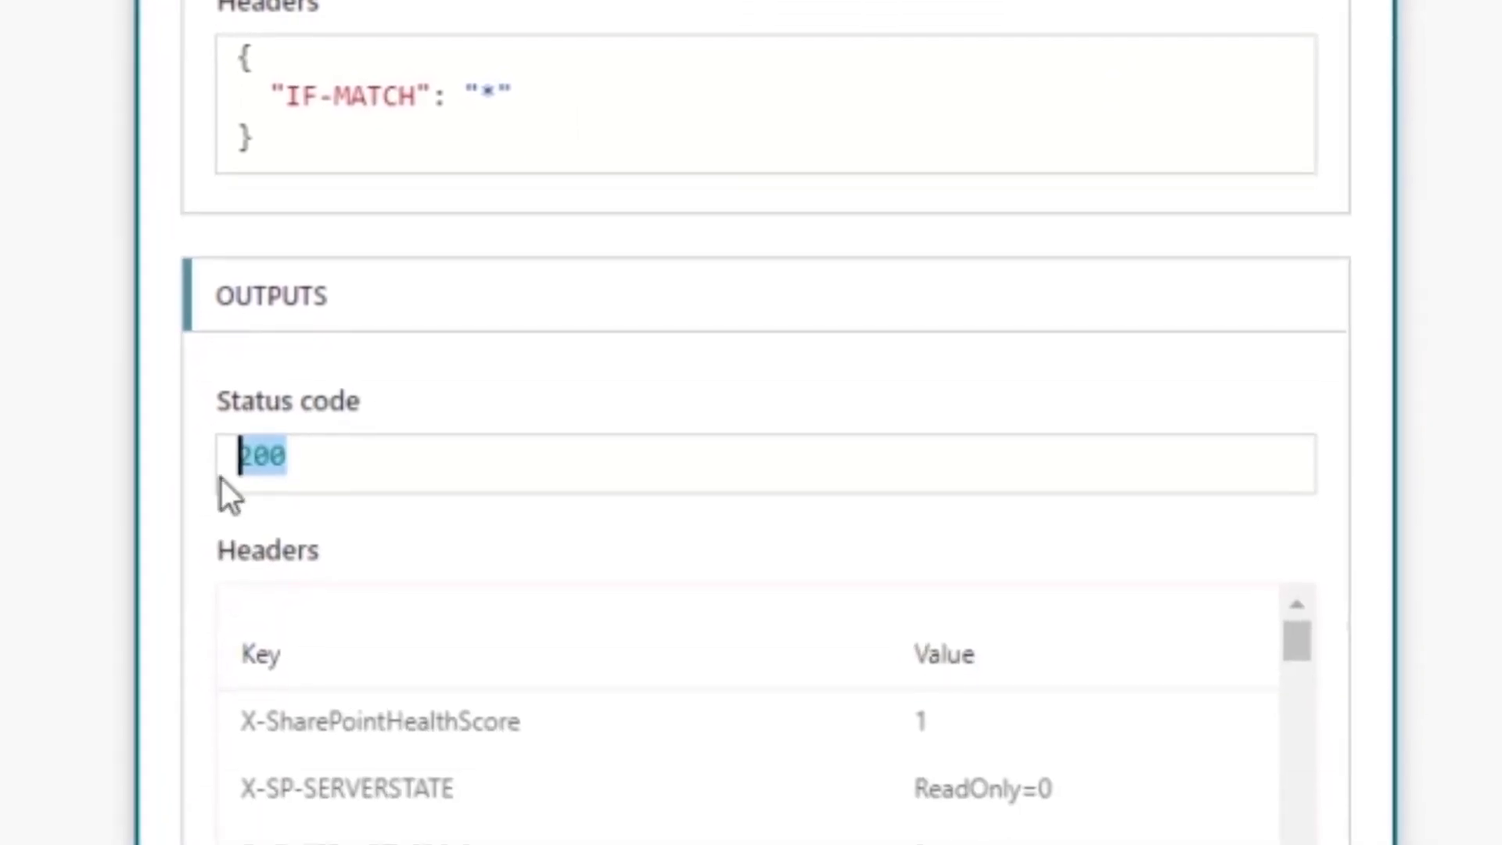
click(302, 473)
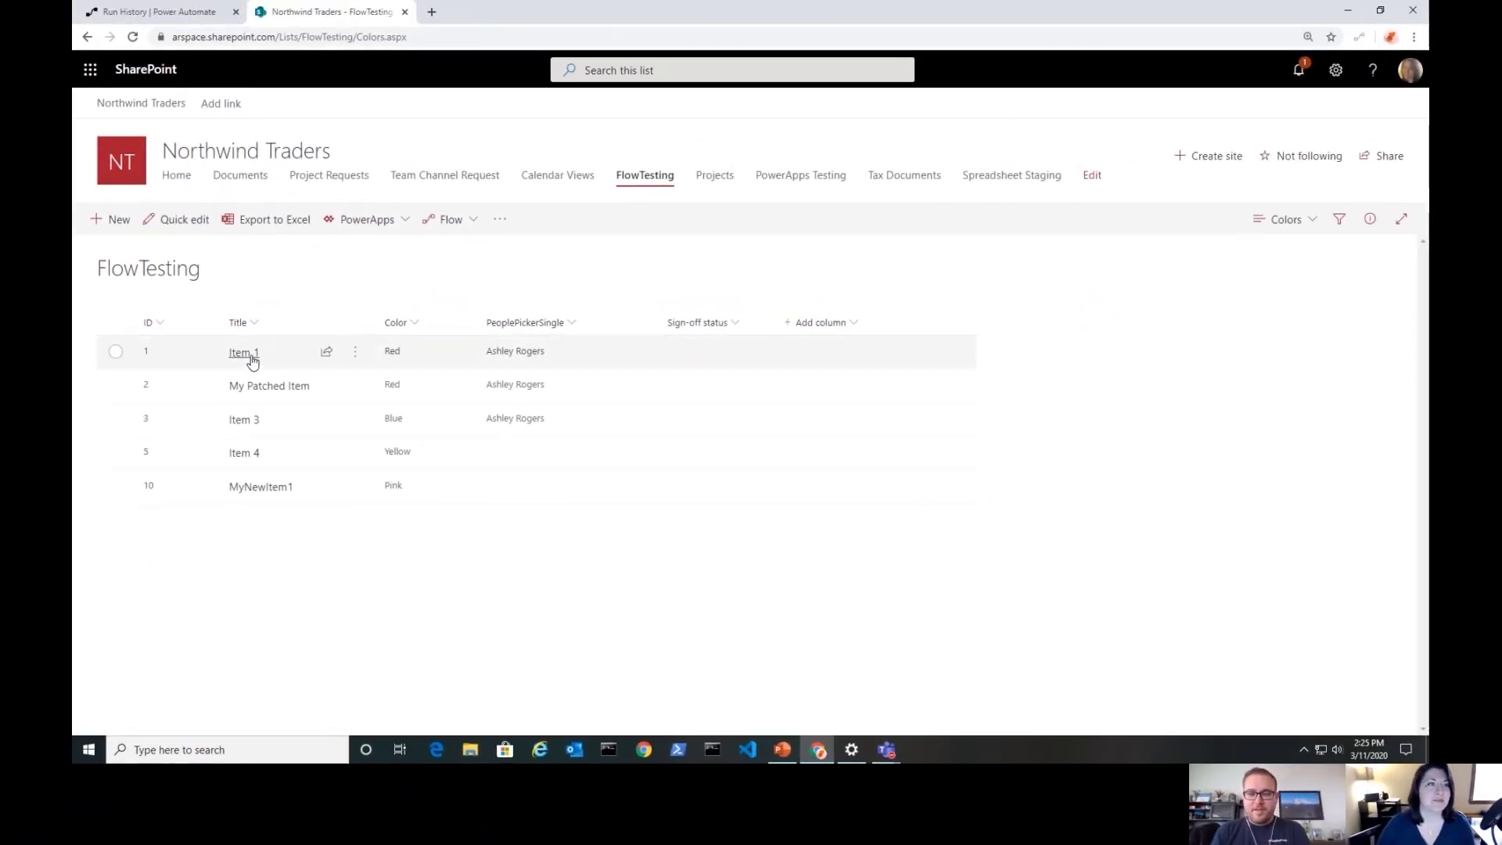
Return to the HTTP DELETE flow's successful run page in Power Automate
click(193, 16)
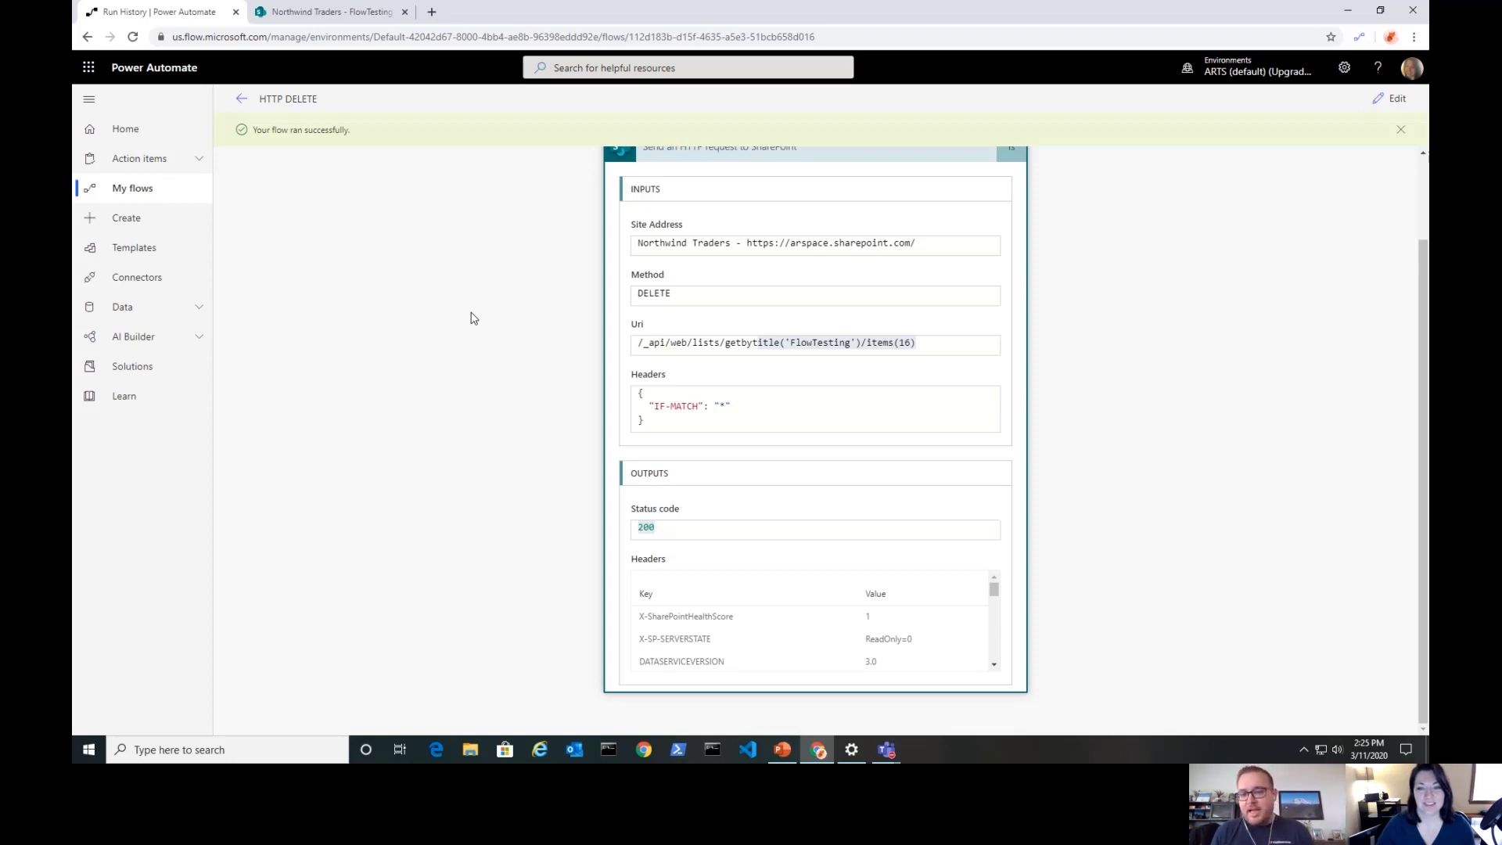
Open the HTTP GET and DELETE Colors flow from the flows list for editing
click(242, 102)
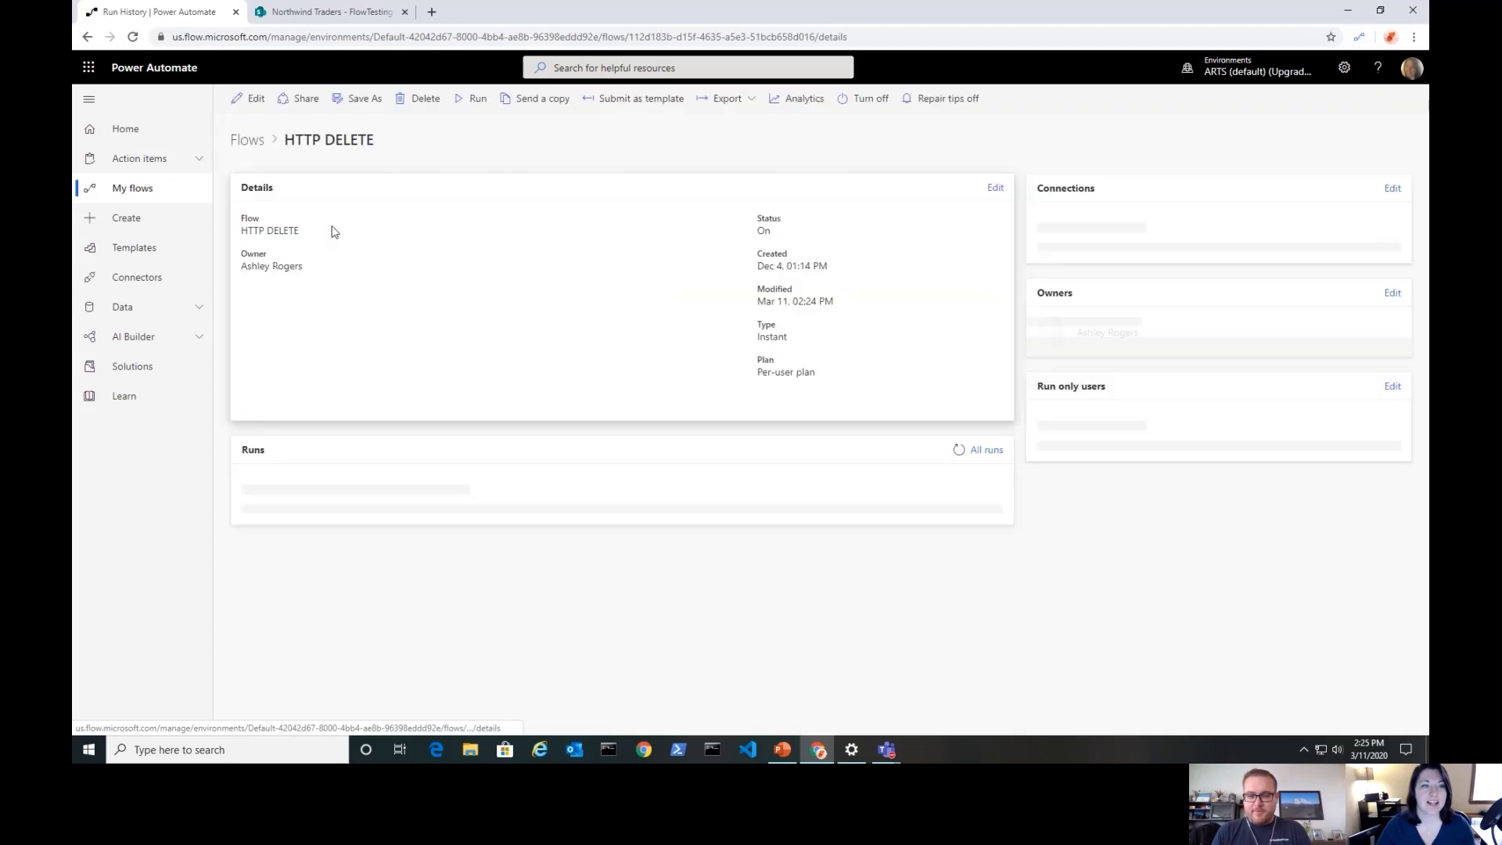
click(248, 141)
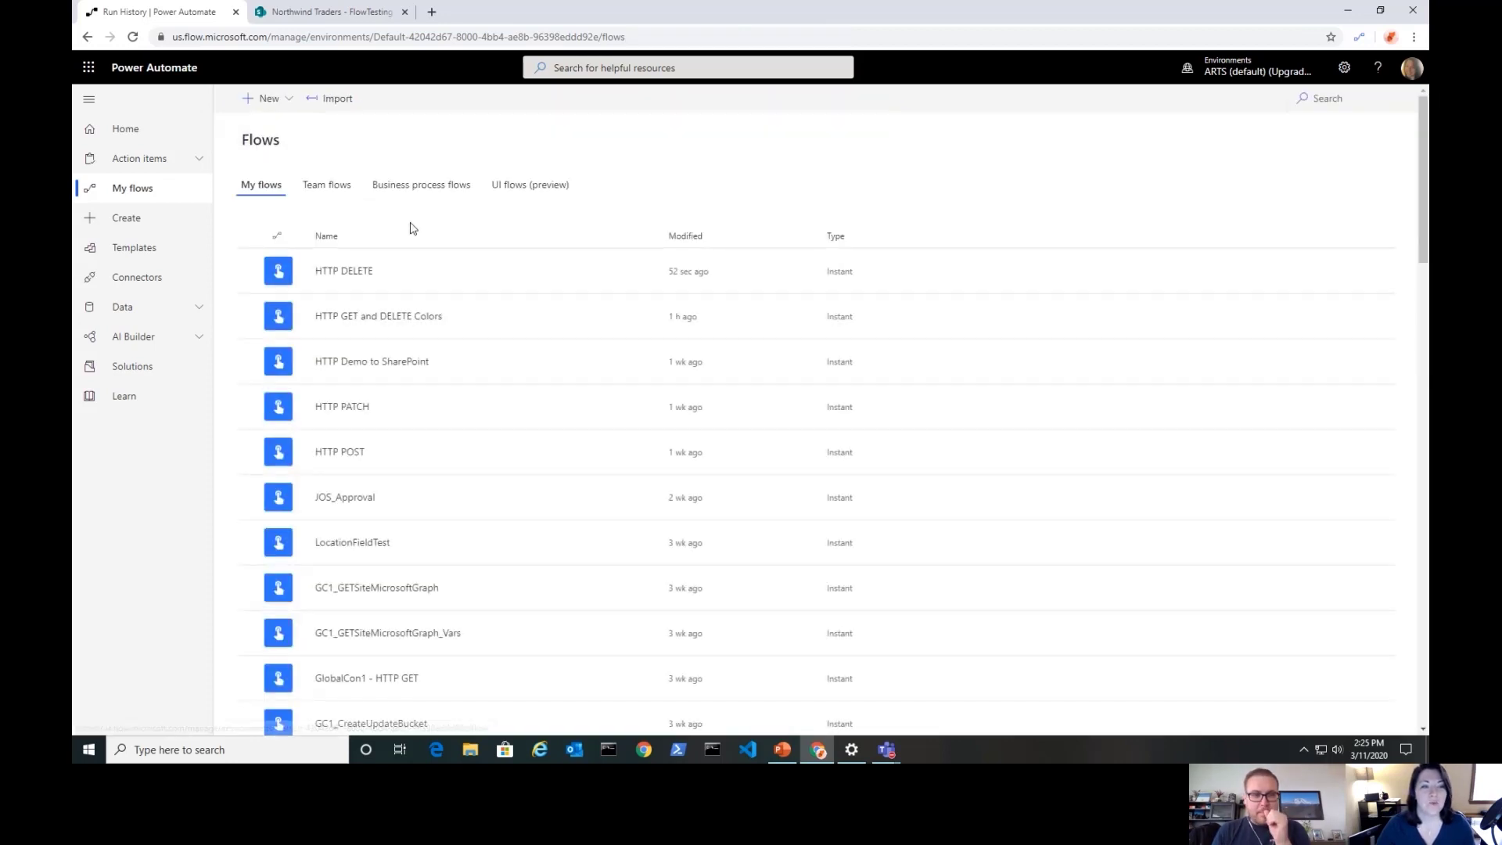
click(399, 317)
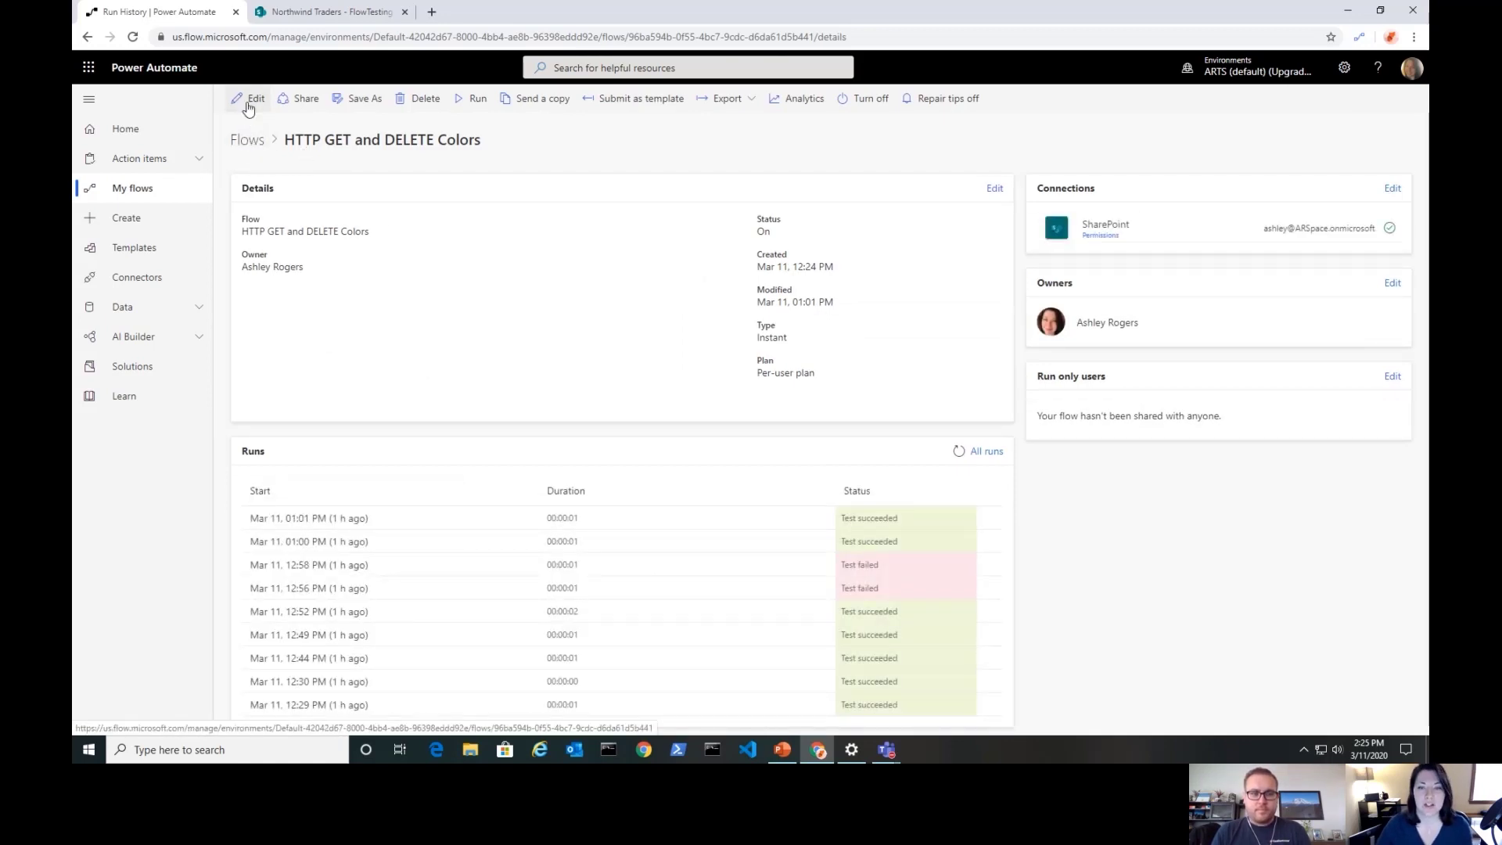
click(249, 109)
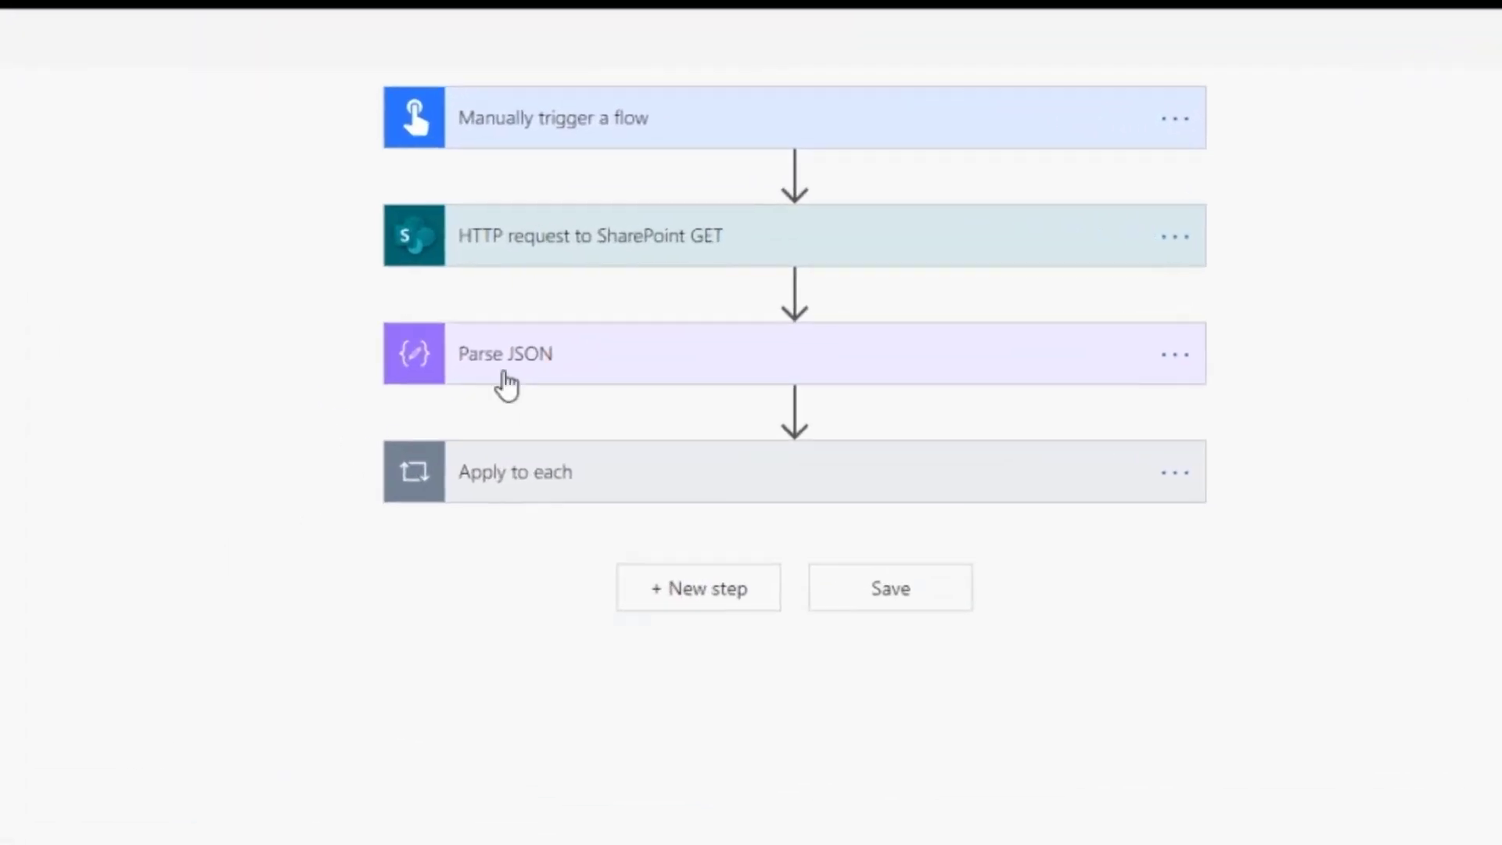
Review the trigger's Color choices, then open the GET step's Color filter Uri
click(708, 147)
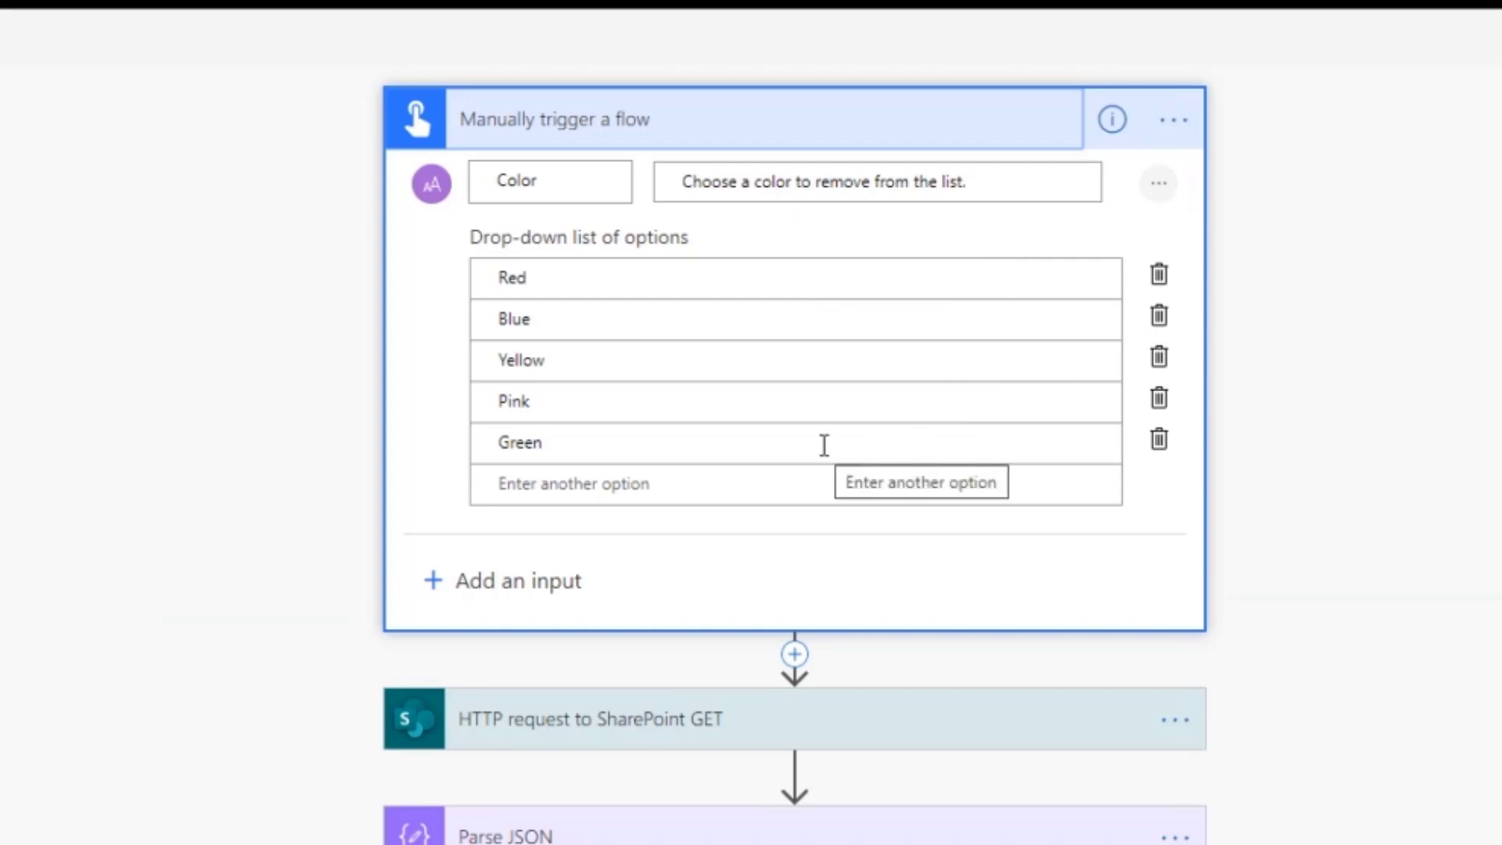
click(747, 141)
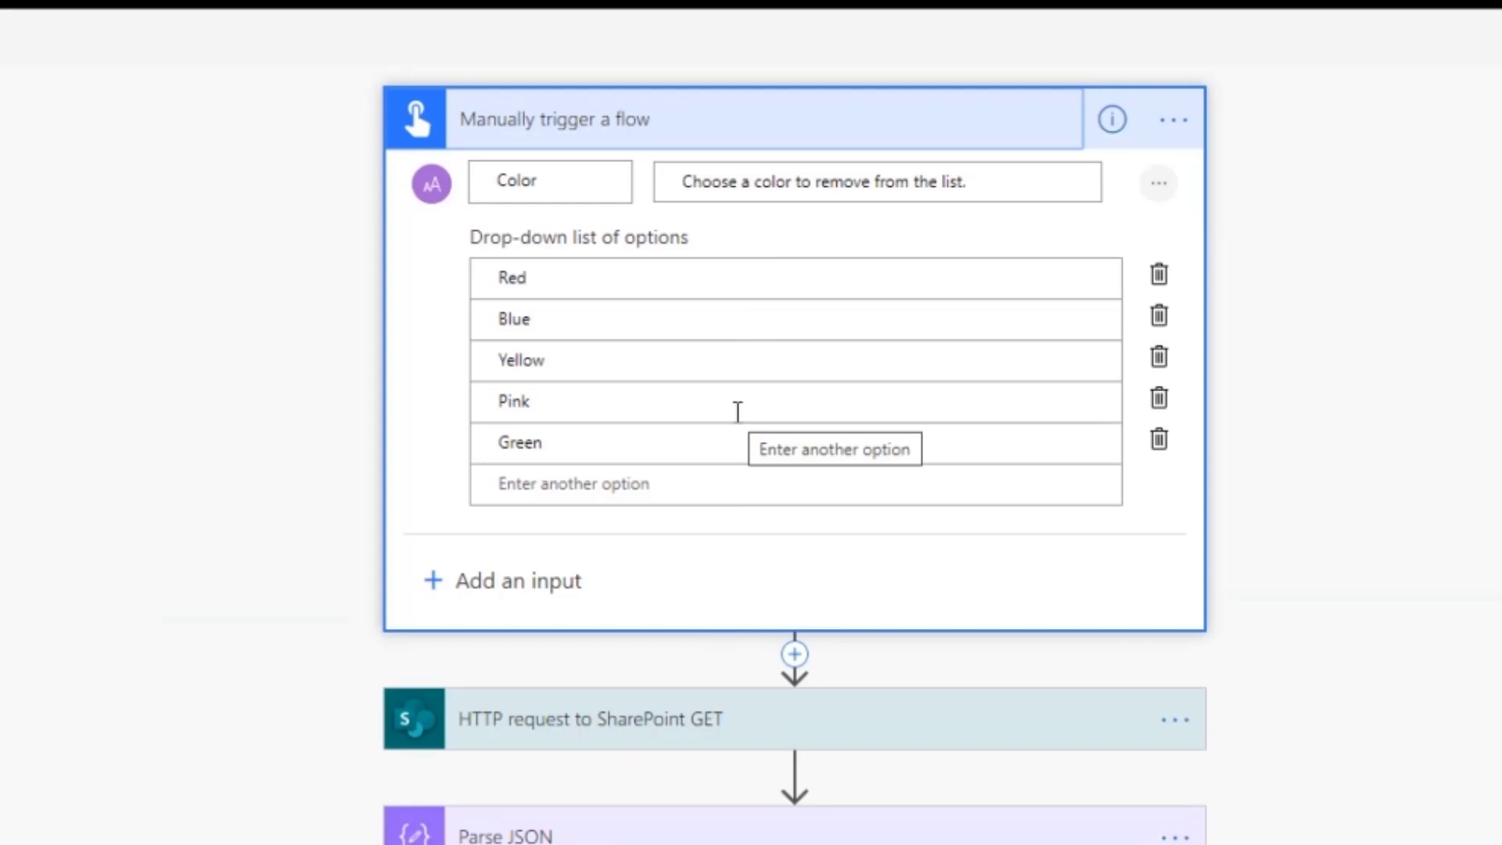
click(818, 145)
click(782, 257)
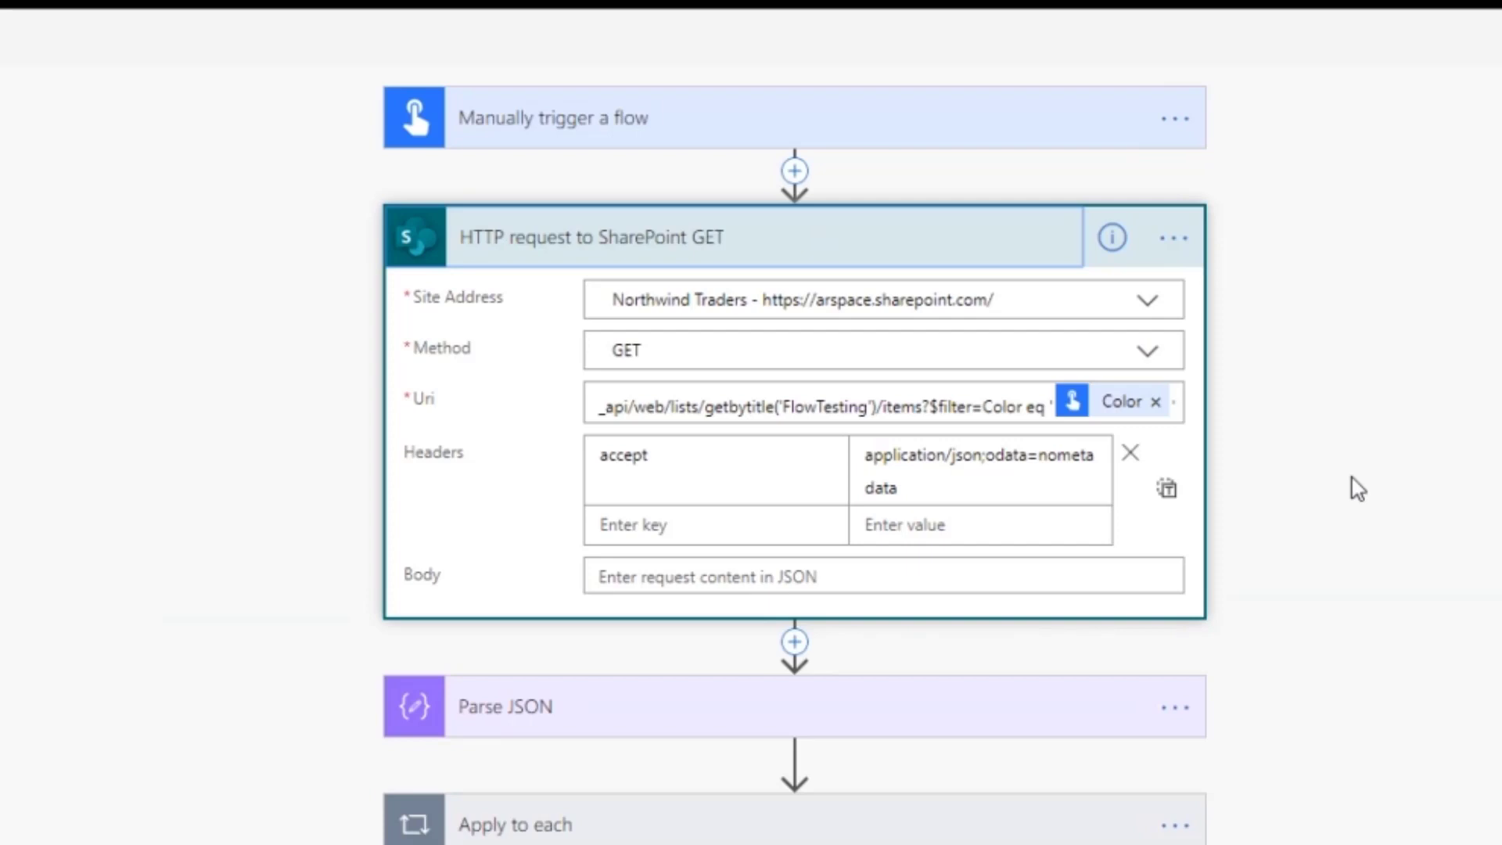
Inspect the loop's DELETE-by-Id request, then view the five-item FlowTesting list
click(898, 255)
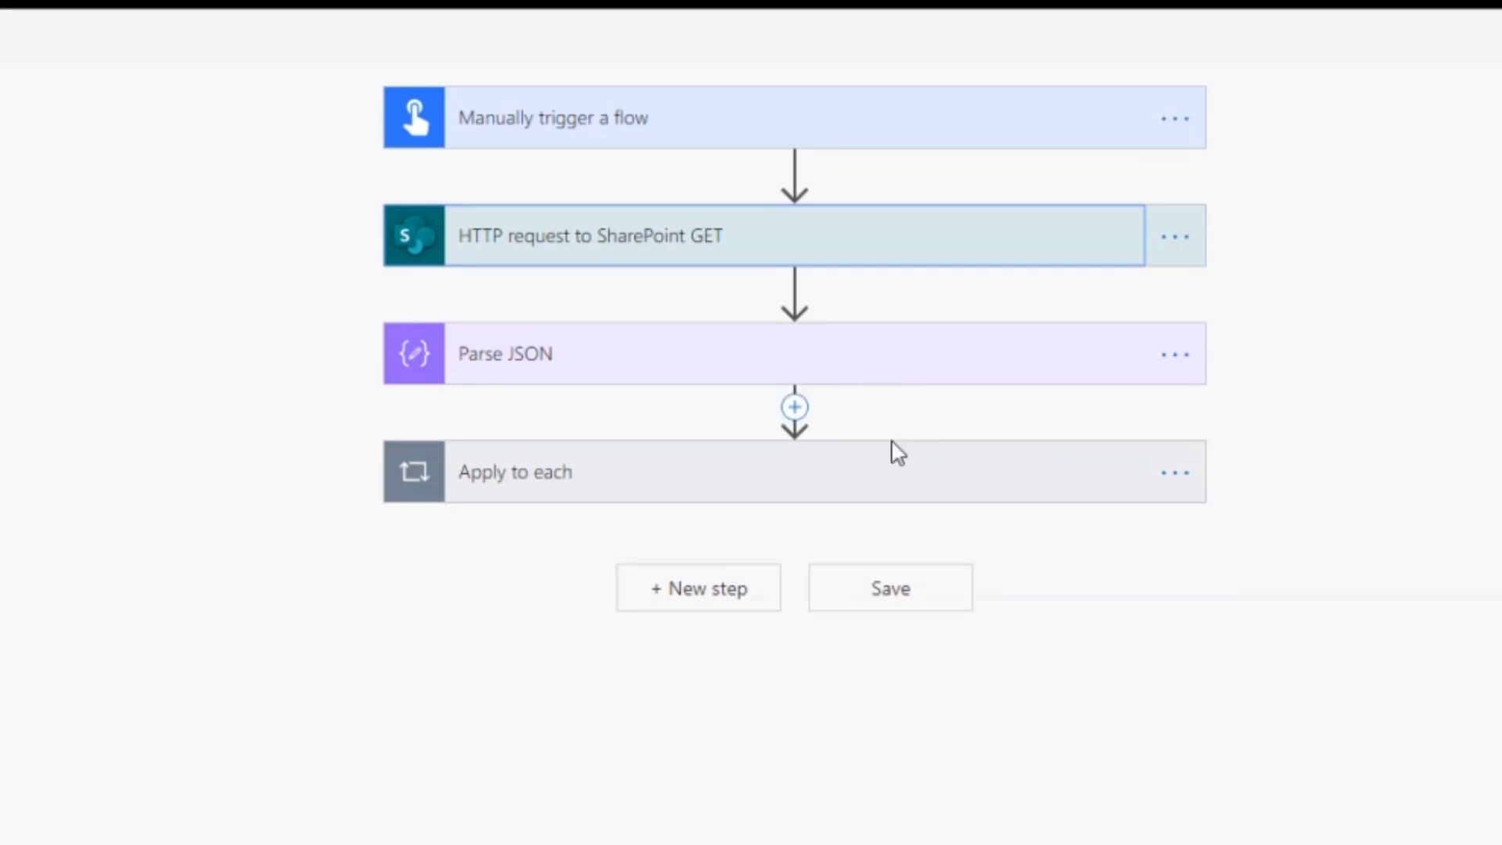
click(800, 491)
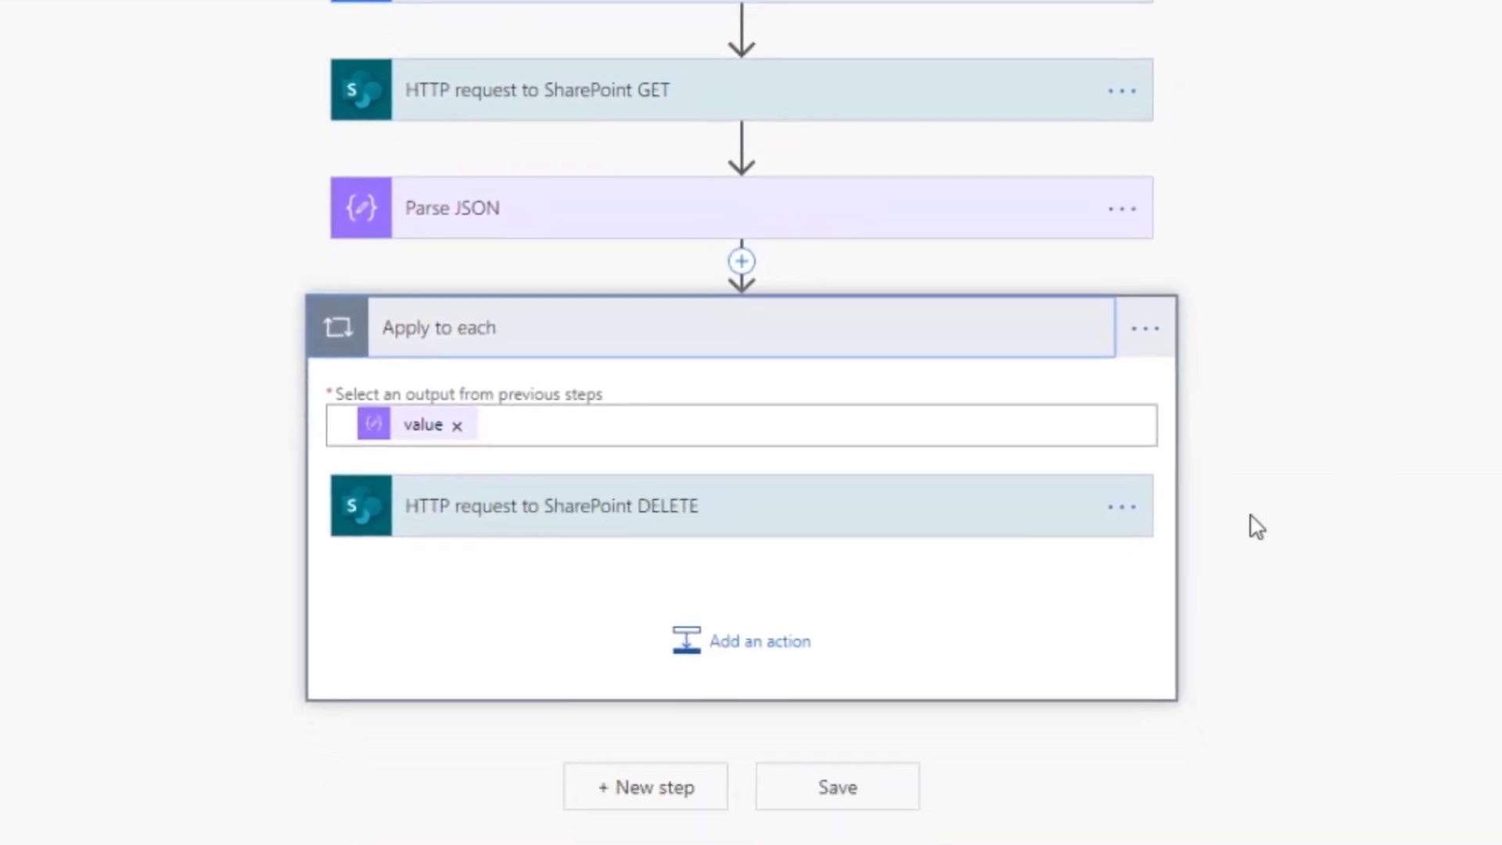
click(798, 496)
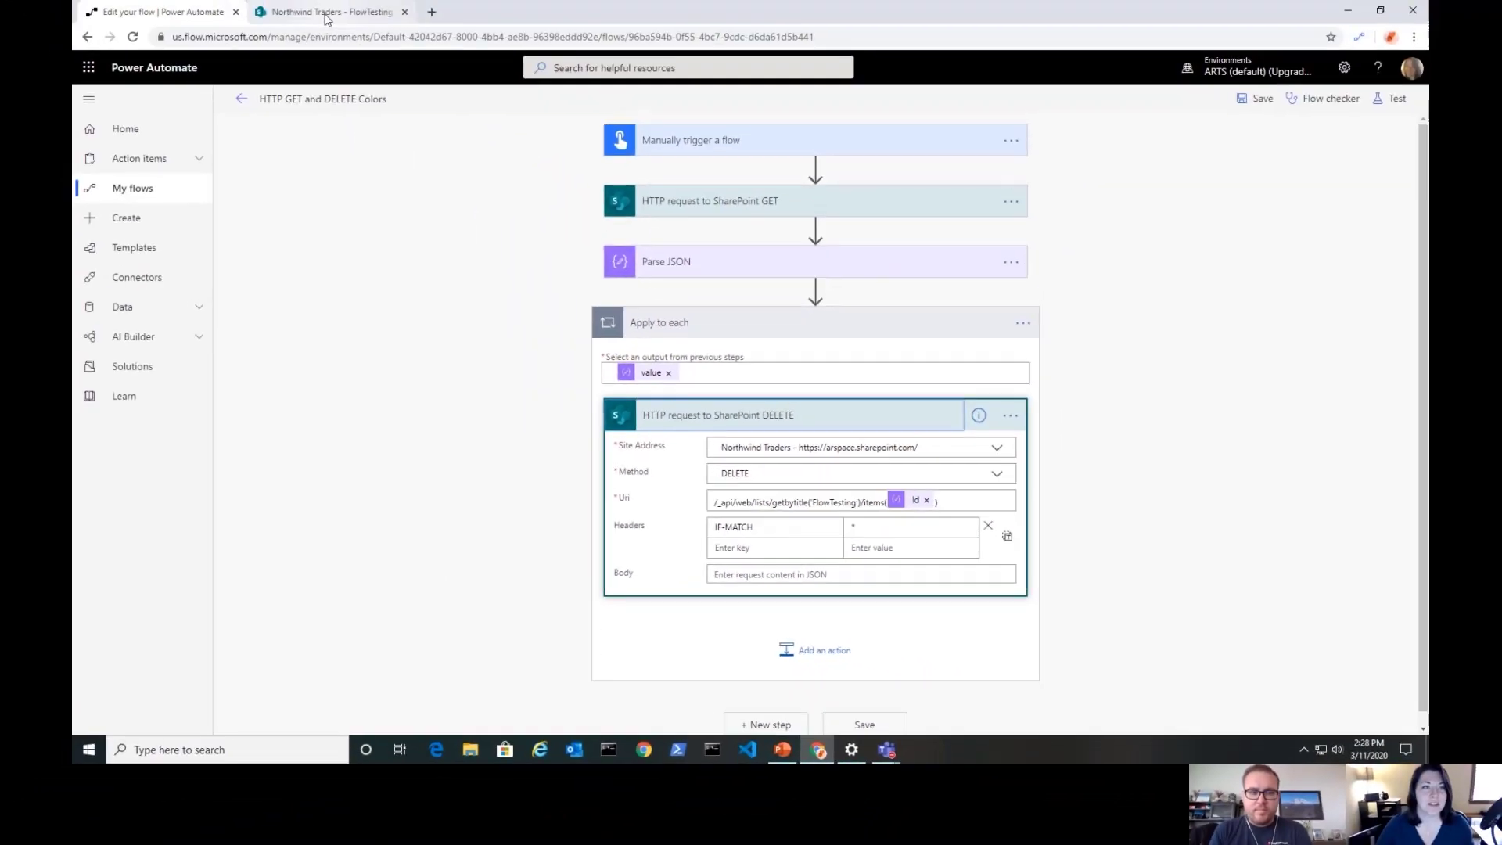
click(325, 14)
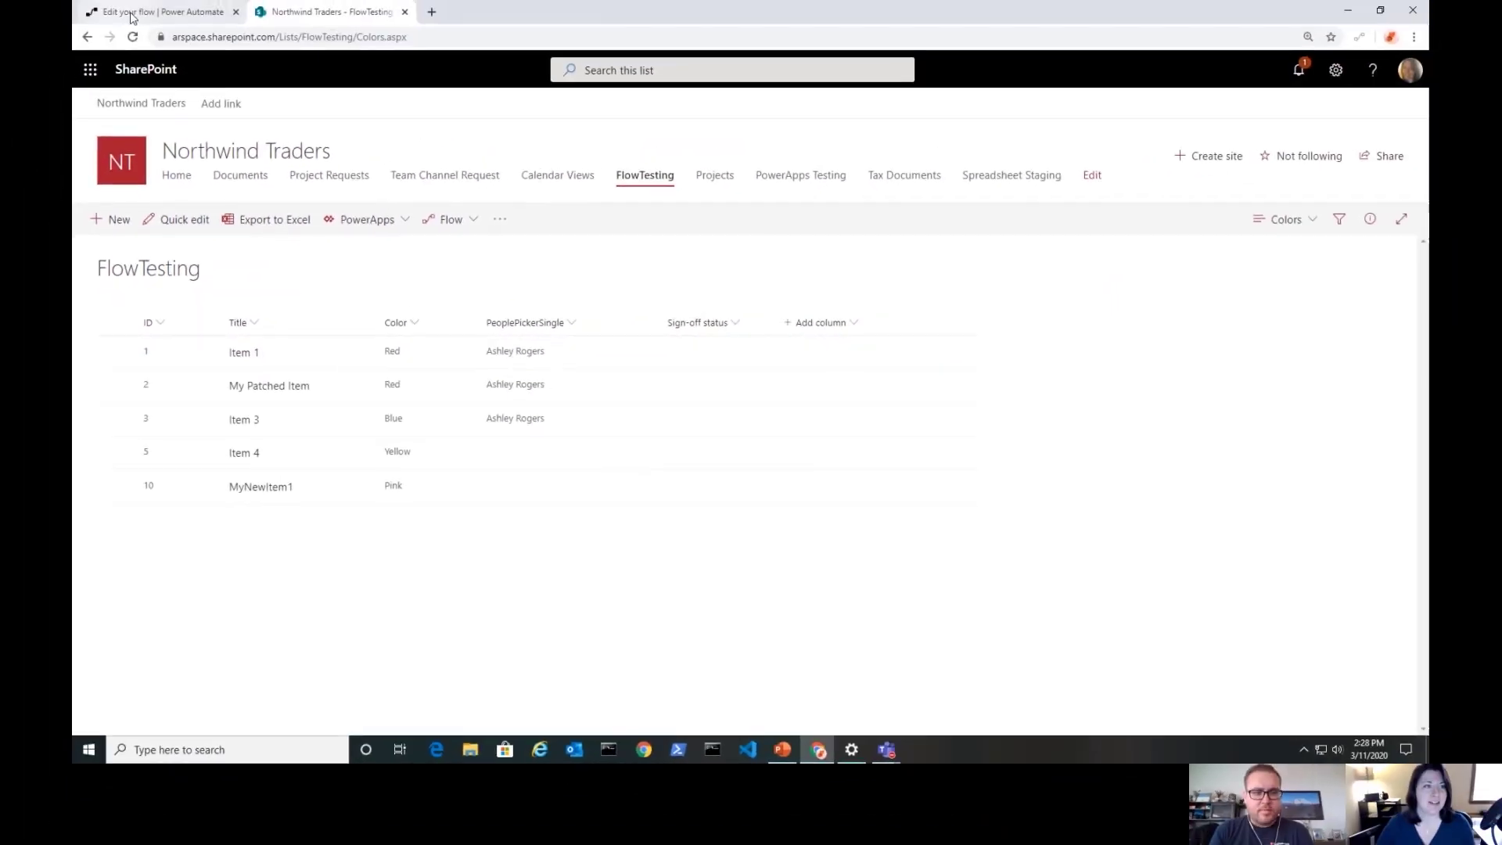
Manually test-run the HTTP GET and DELETE Colors flow, then check the FlowTesting list
click(157, 11)
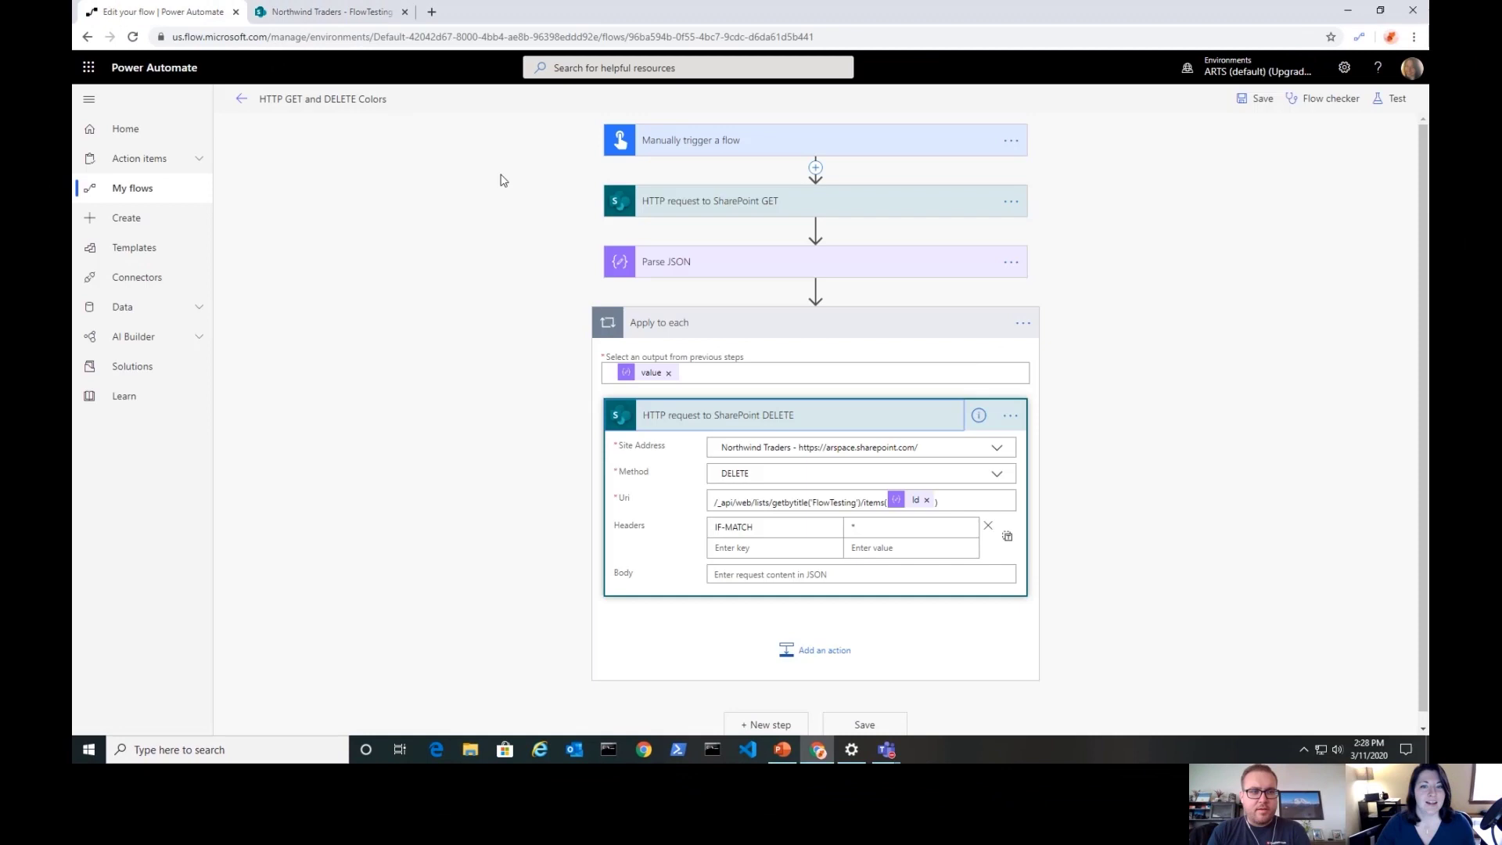
click(1391, 100)
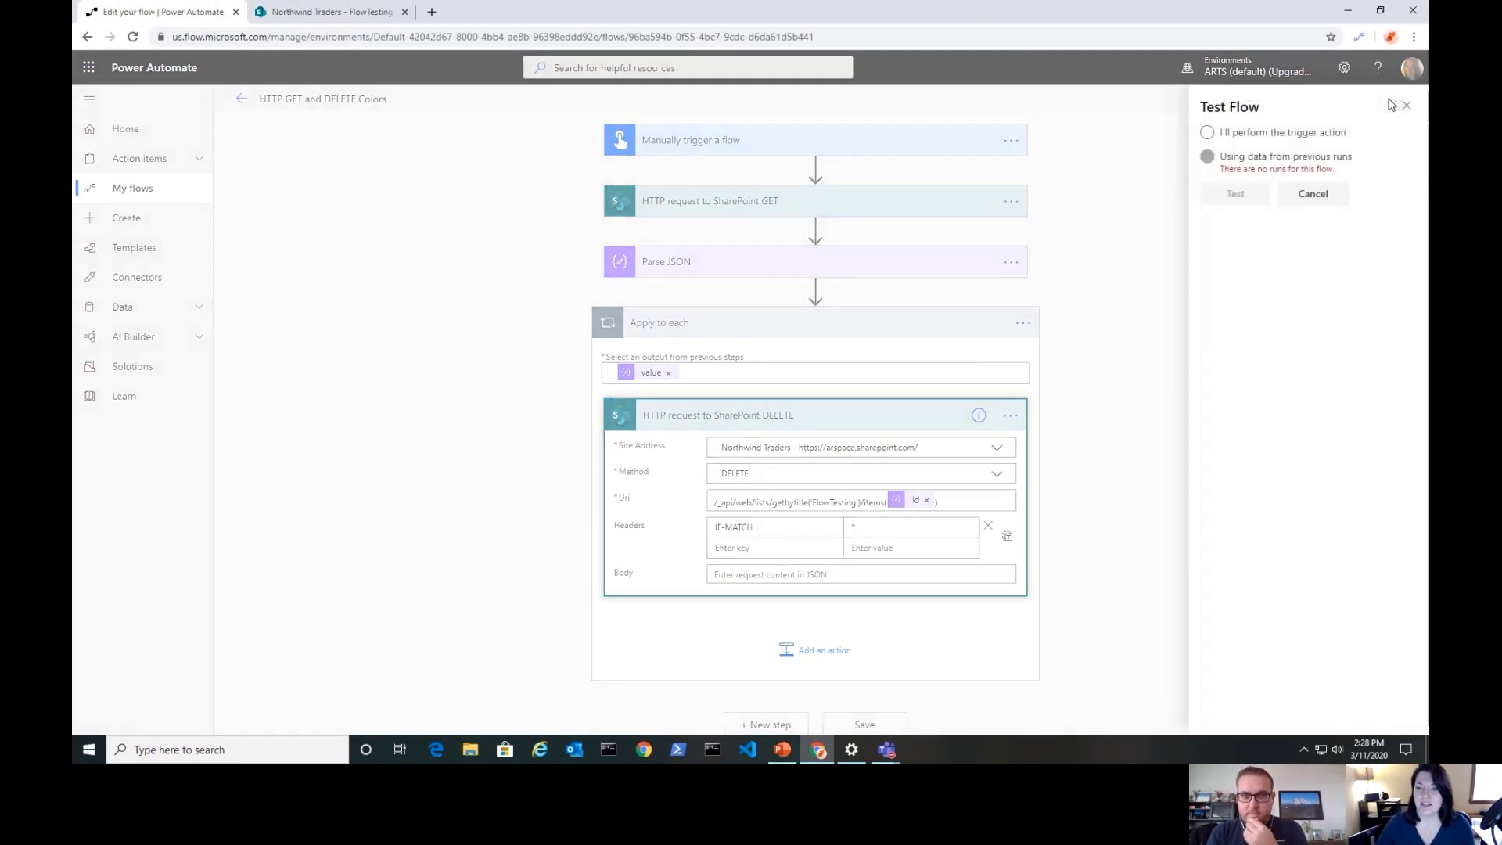
click(1252, 132)
click(1246, 199)
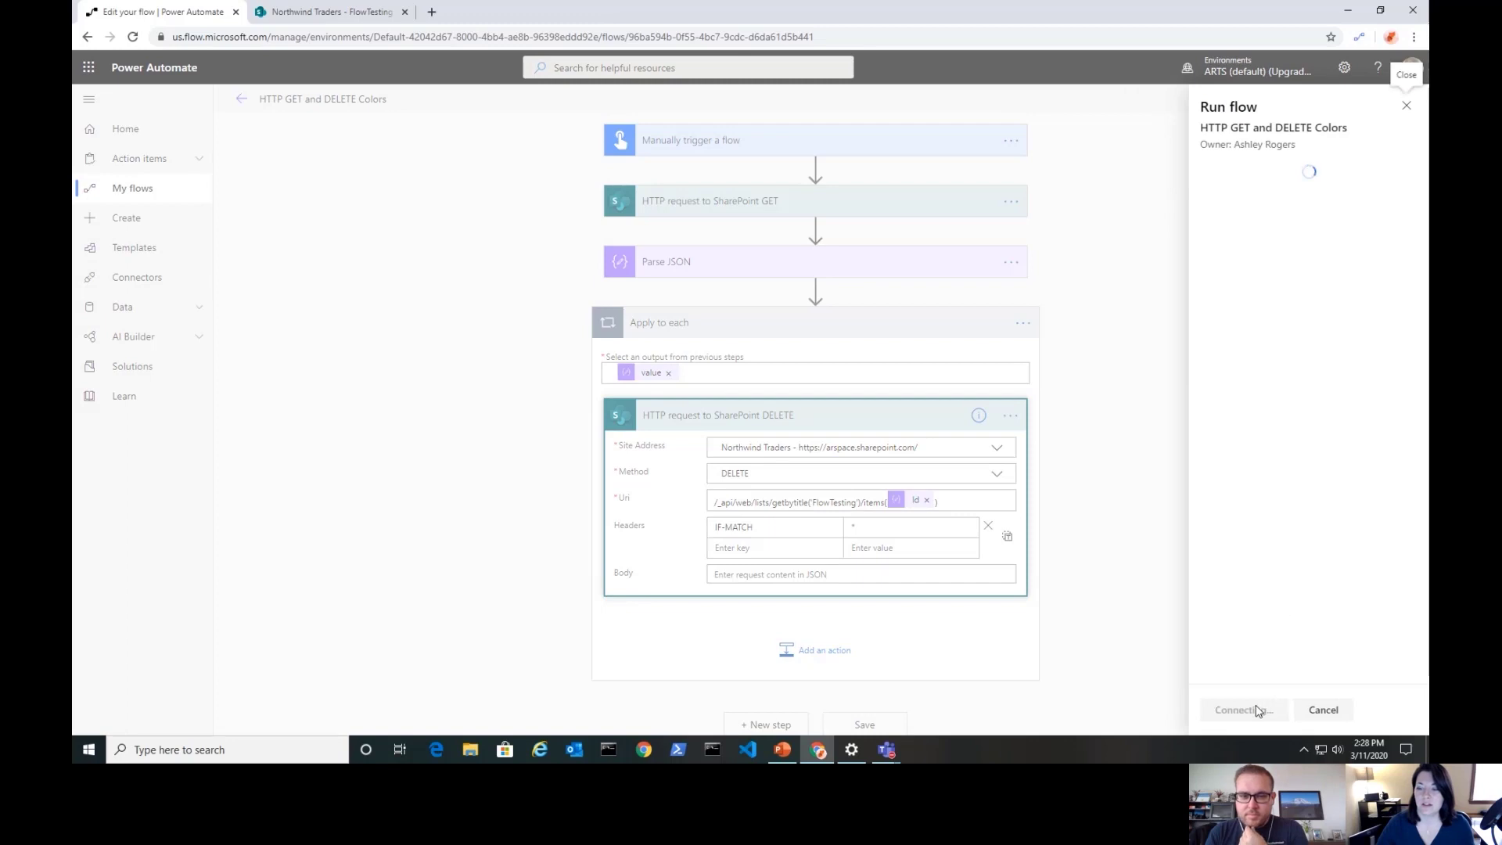
click(1256, 710)
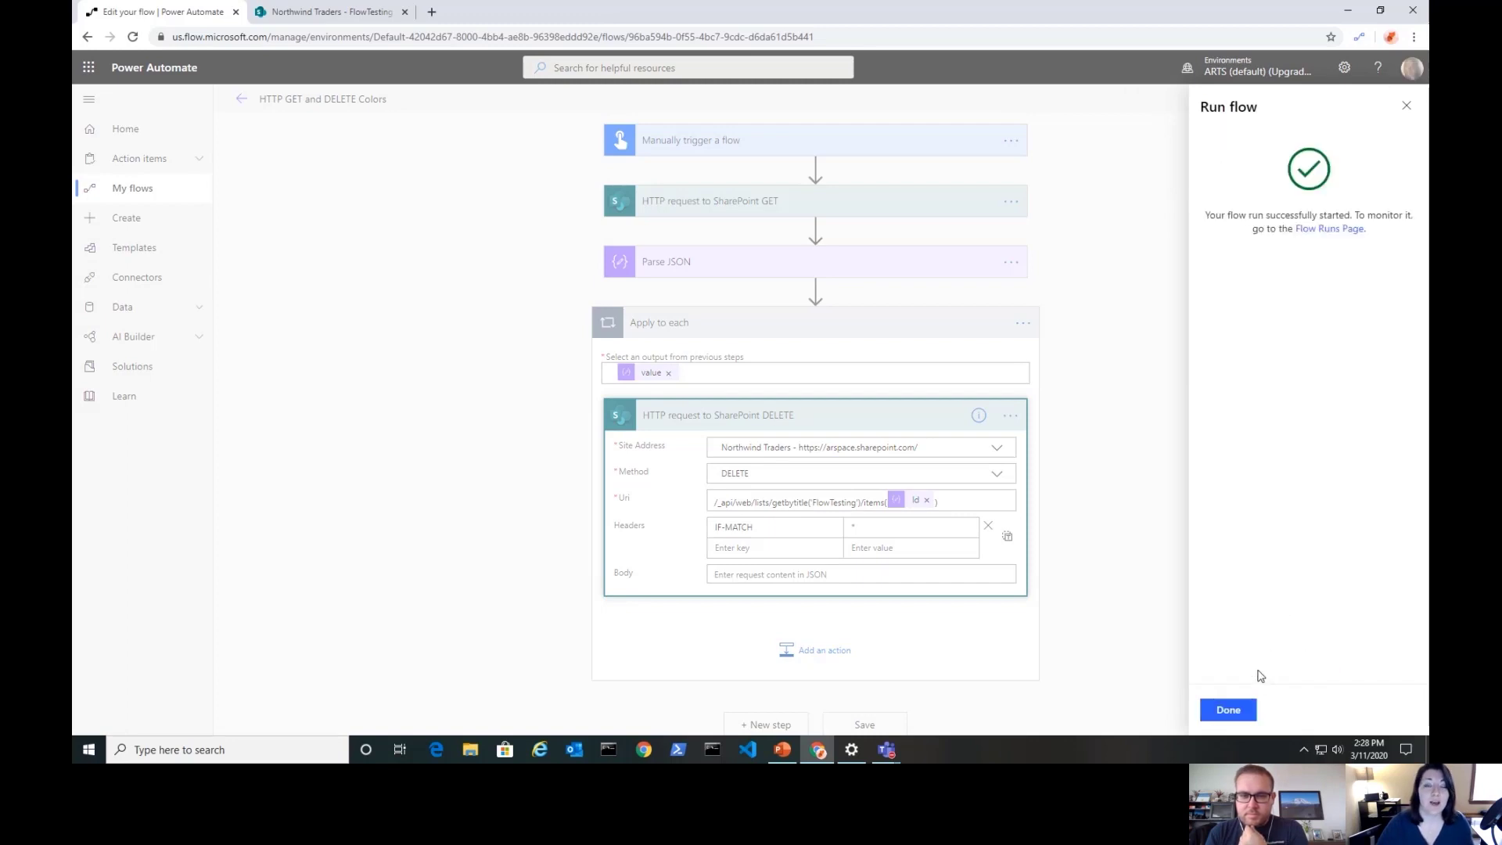
click(1240, 712)
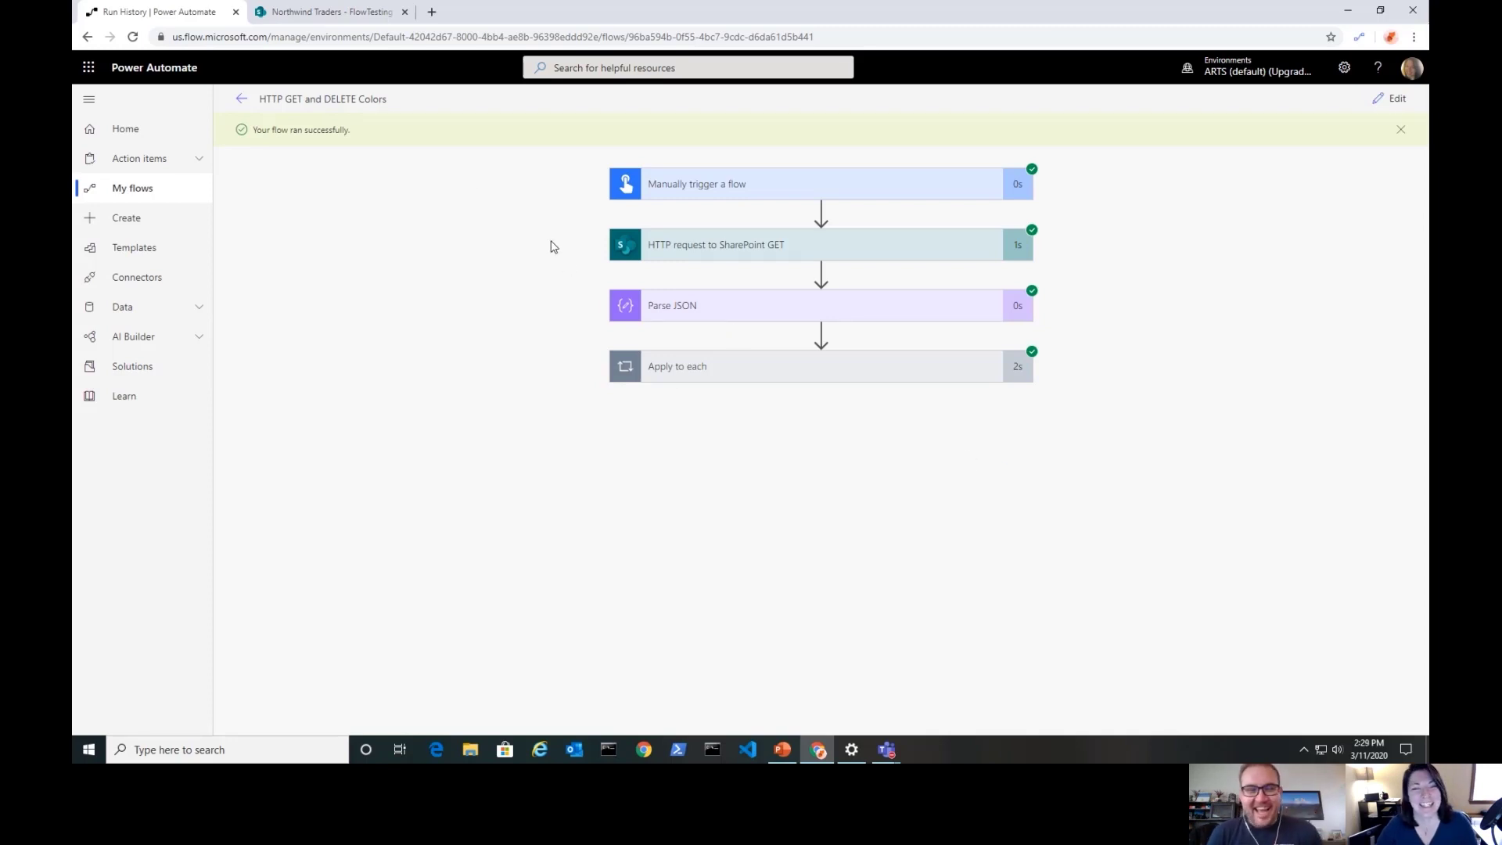
click(348, 12)
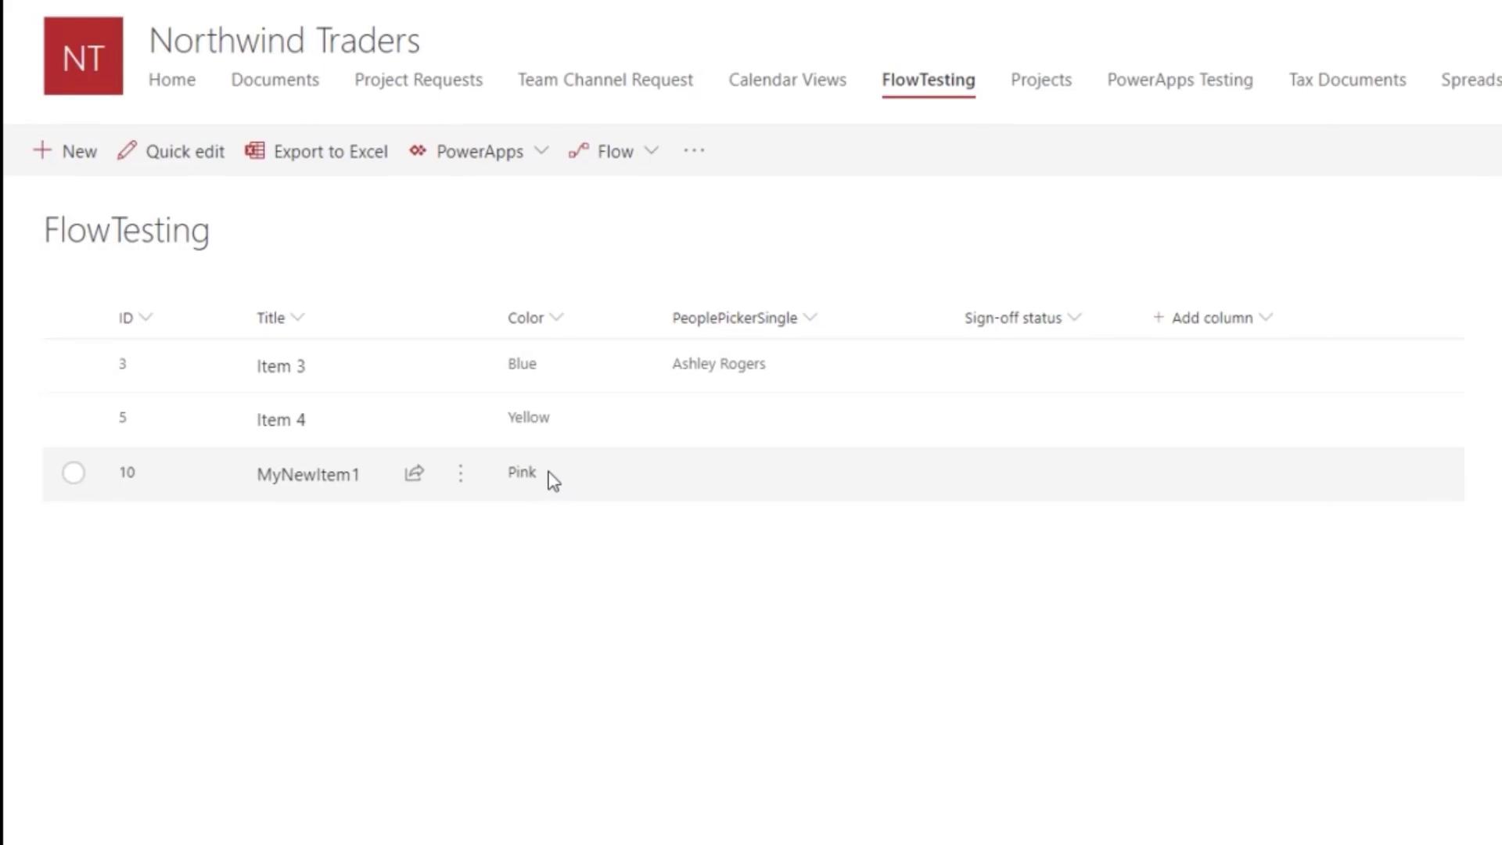
In the run view, confirm the Apply to each loop's first DELETE, for items(1), returned status 200
click(169, 14)
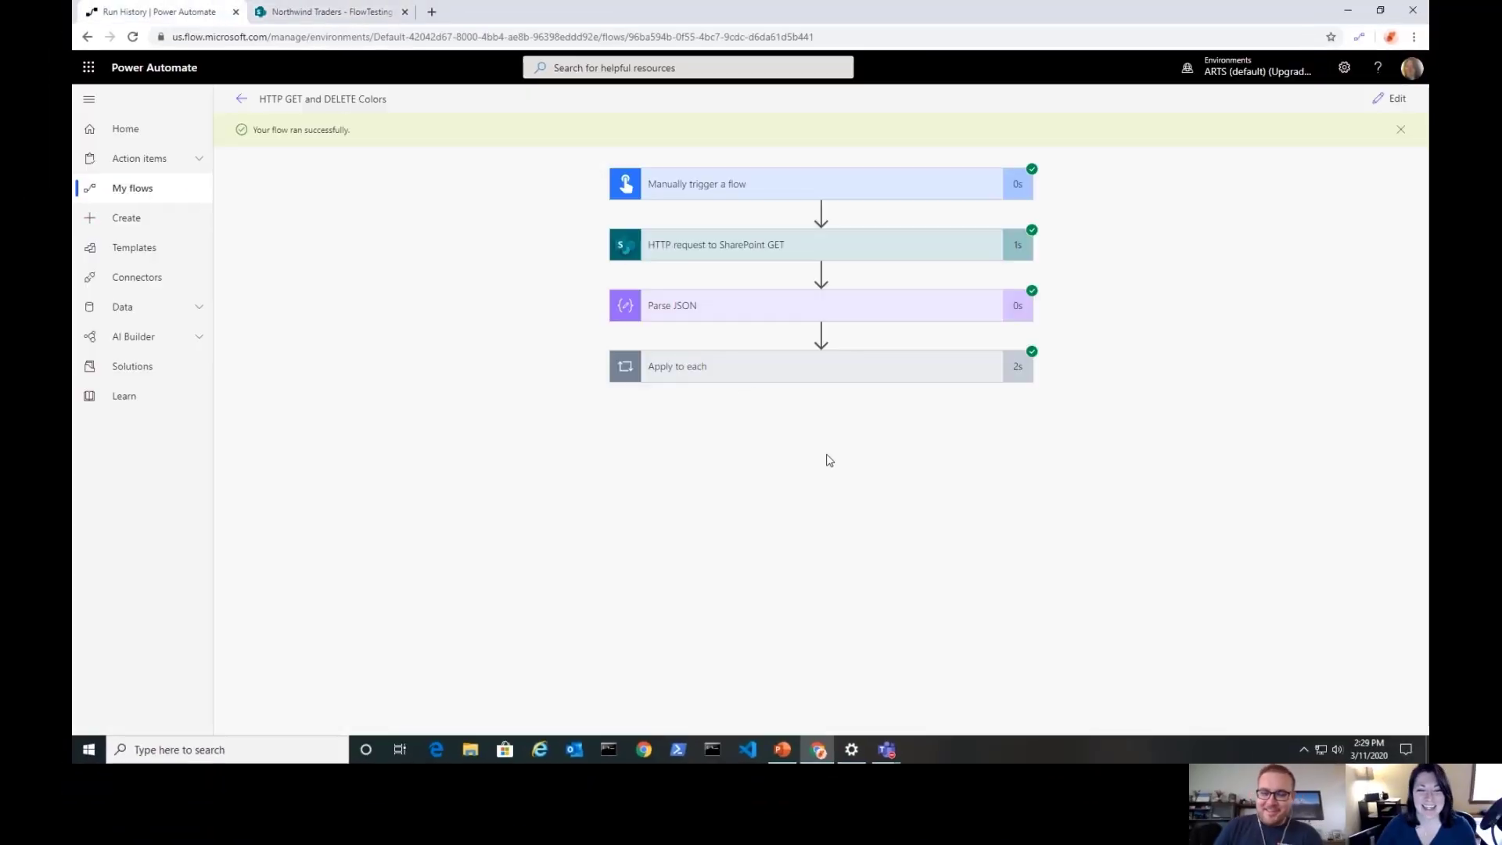
click(873, 381)
click(921, 449)
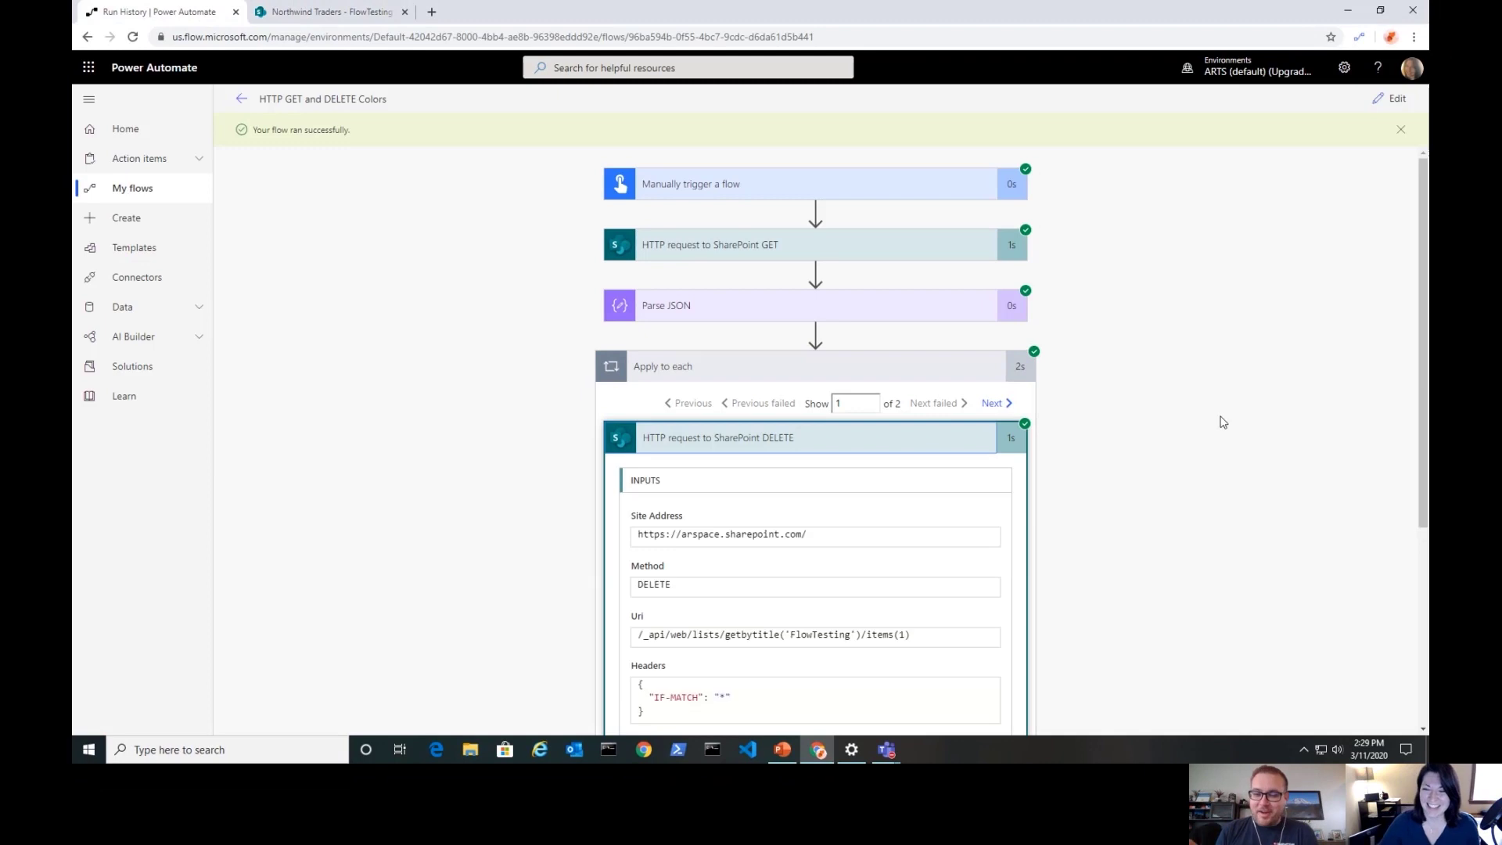
drag(1422, 298, 1421, 477)
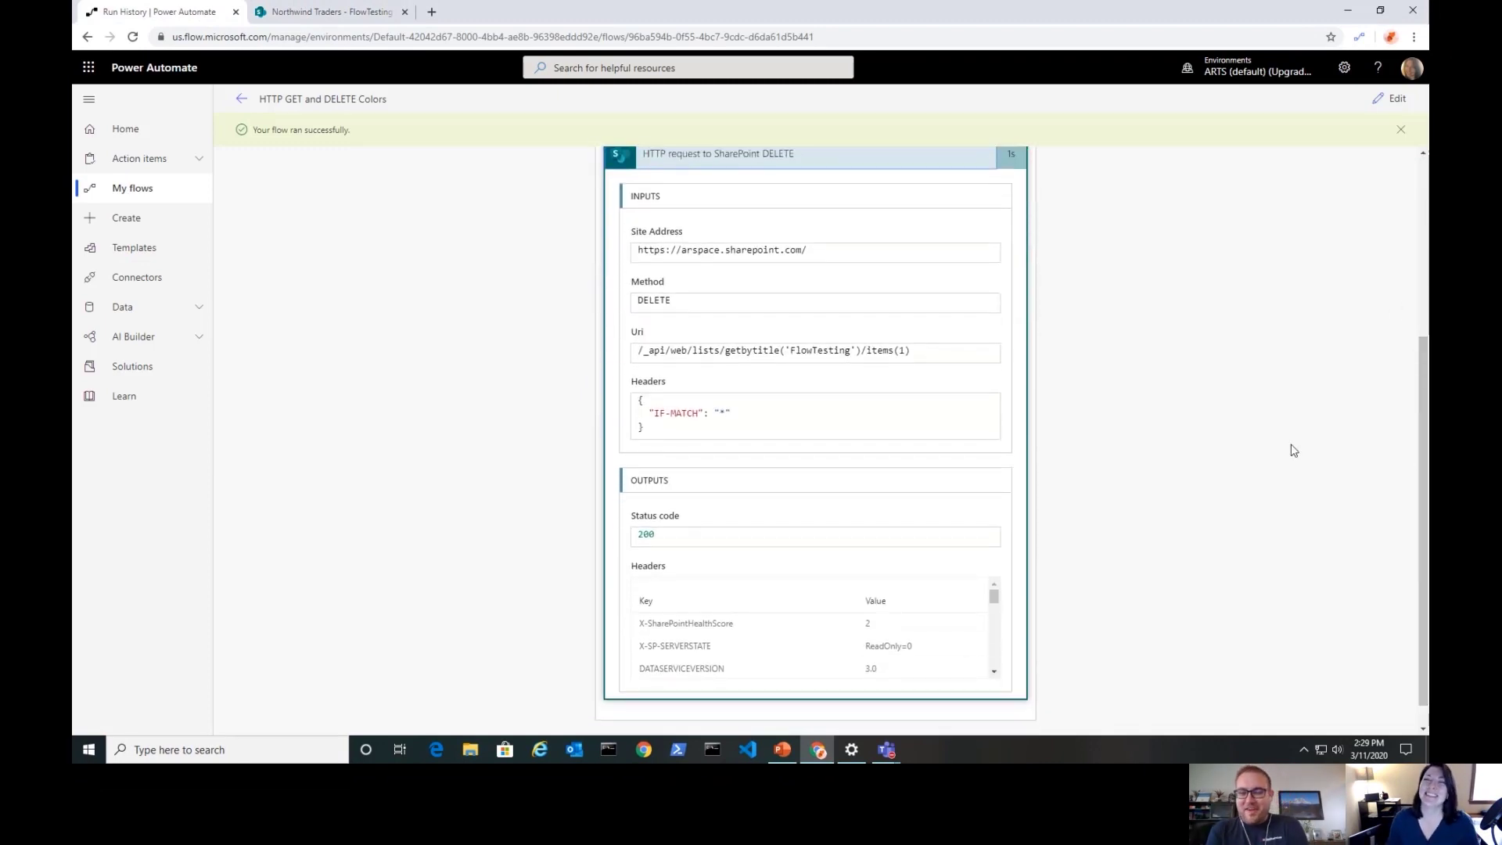